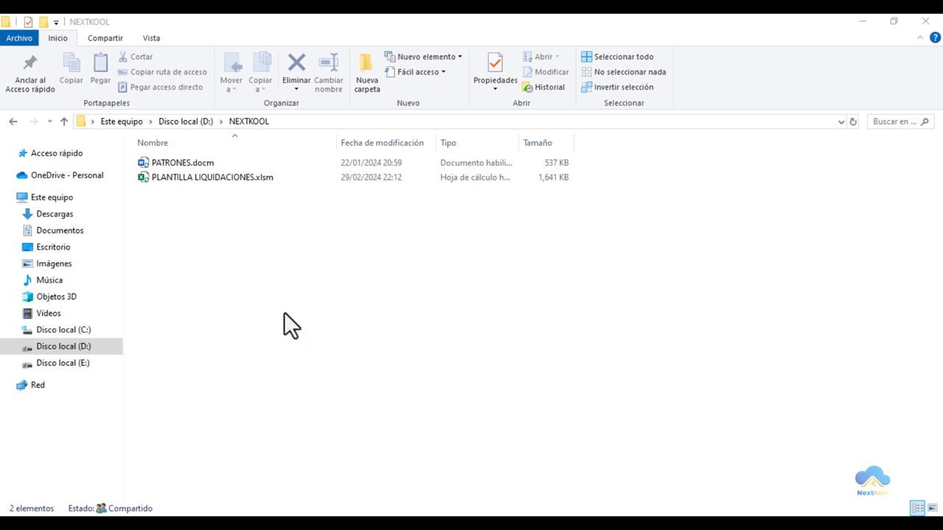
Step: Open and close PLANTILLA LIQUIDACIONES.xlsm, then inspect the new backup inicial and backup final copies
{"action": "double_click", "coordinate": [176, 179]}
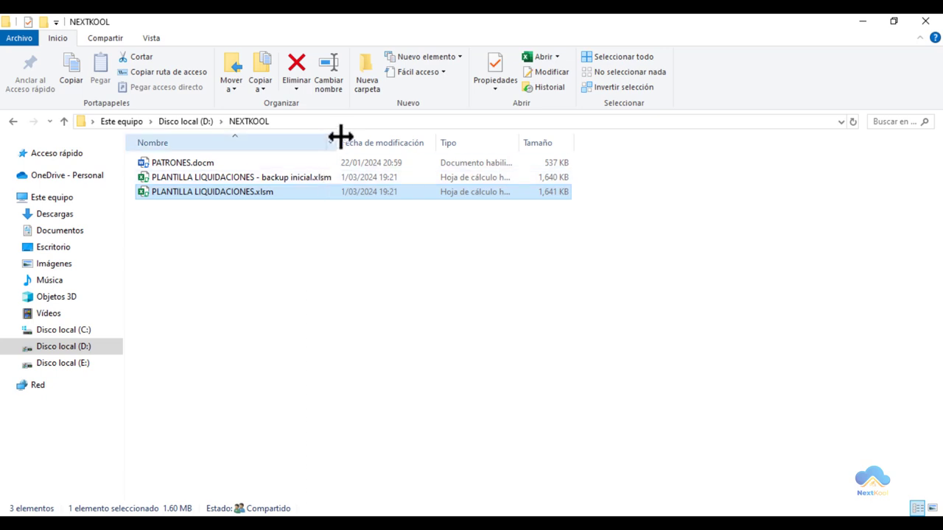
{"action": "left_click", "coordinate": [296, 181]}
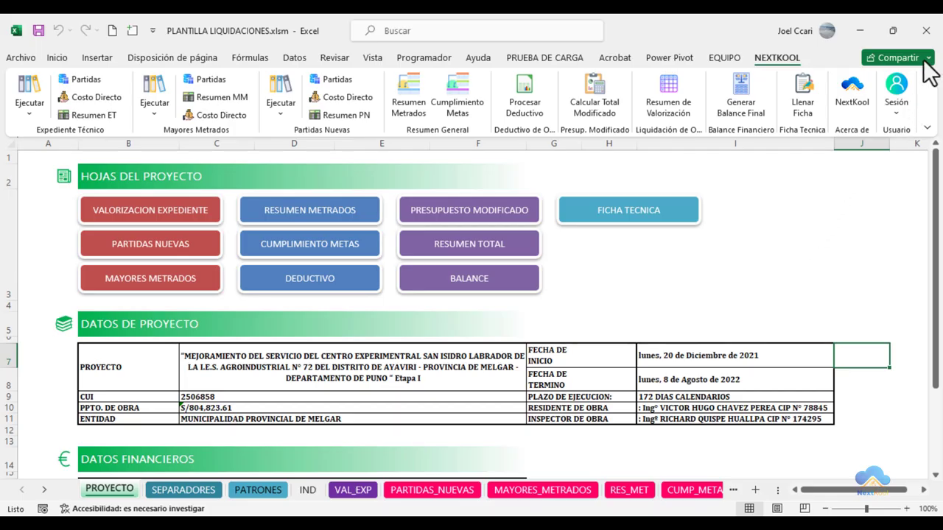
{"action": "left_click", "coordinate": [926, 30]}
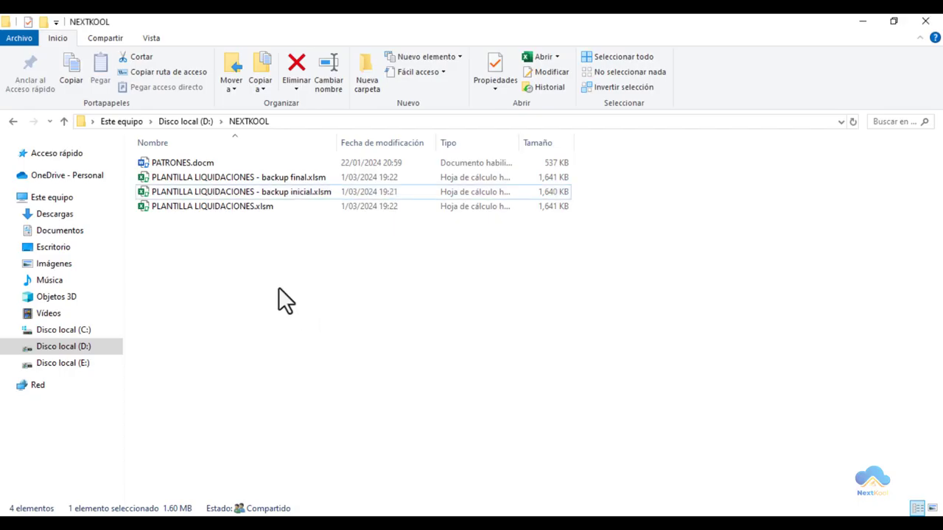
{"action": "left_click", "coordinate": [305, 178]}
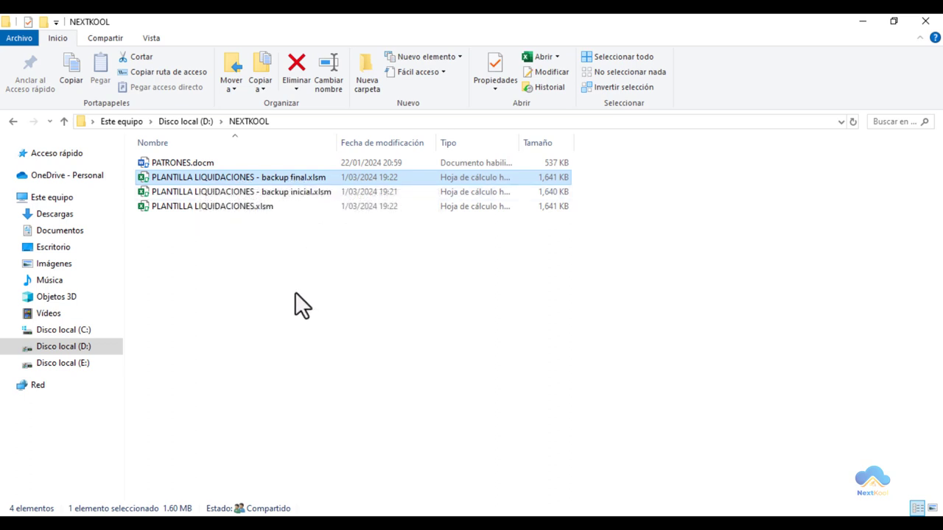
{"action": "left_click", "coordinate": [234, 206]}
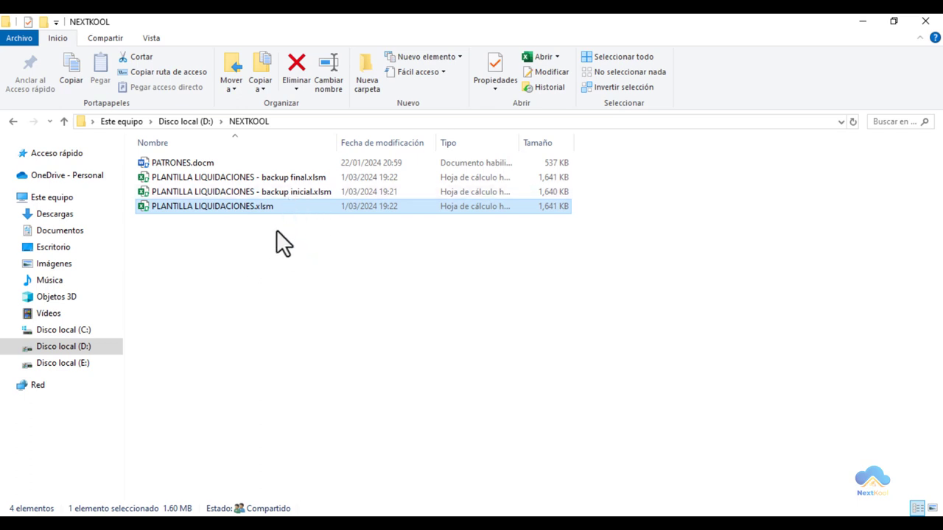
{"action": "double_click", "coordinate": [296, 194]}
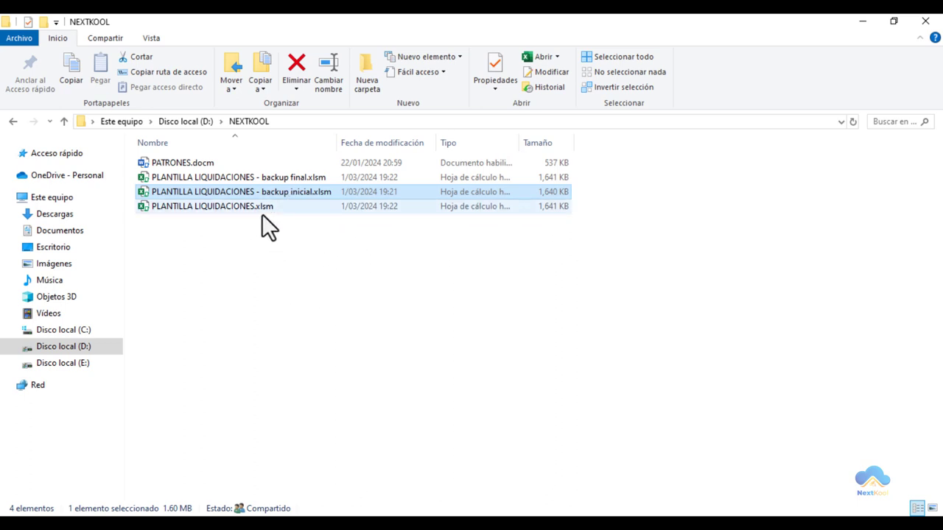
{"action": "left_click", "coordinate": [305, 179]}
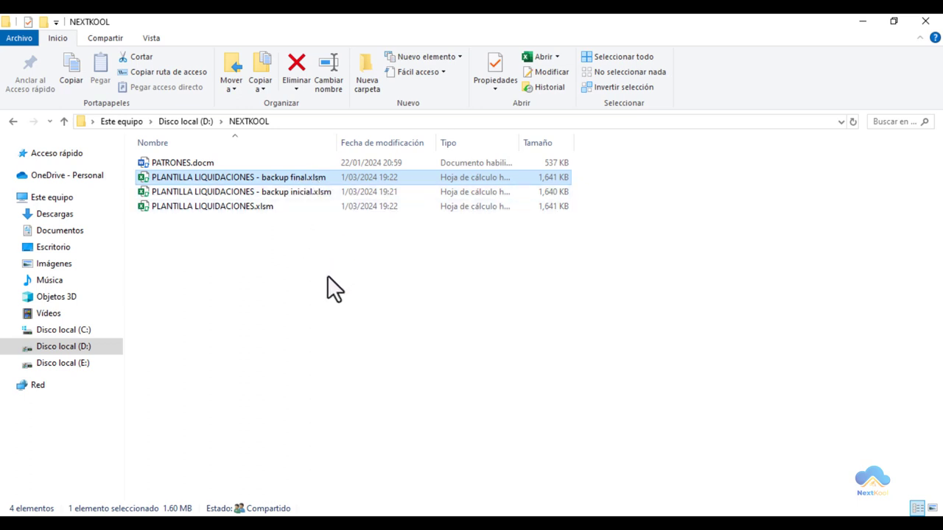
{"action": "left_click", "coordinate": [241, 209]}
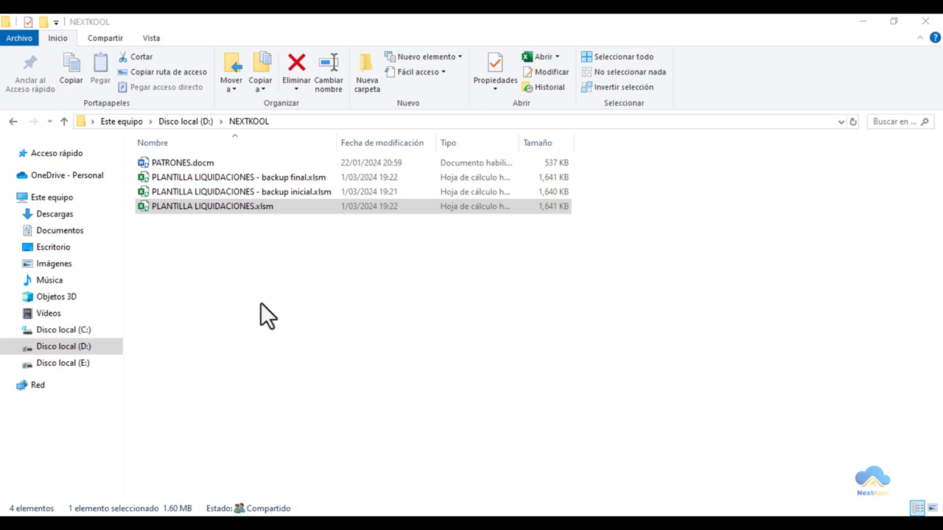
Step: Open the backup inicial copy and compare the files' modification dates, now 1/03/2024 19:25
{"action": "double_click", "coordinate": [300, 190]}
{"action": "left_click", "coordinate": [301, 178]}
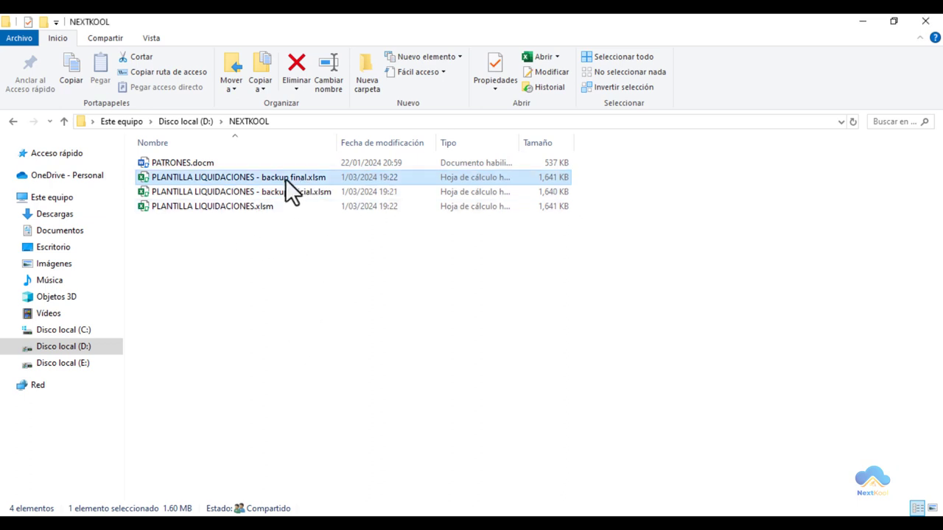
{"action": "left_click", "coordinate": [355, 243]}
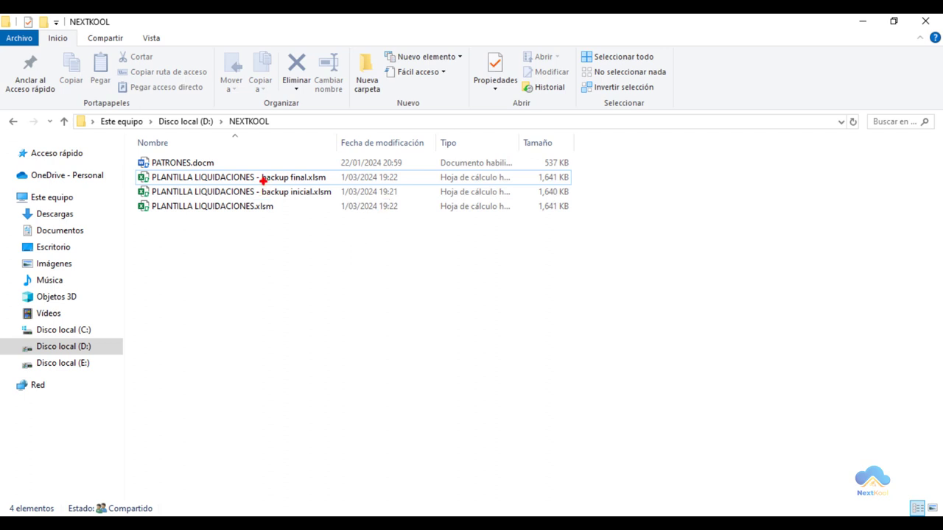
{"action": "left_click_drag", "start_coordinate": [258, 184], "coordinate": [405, 200]}
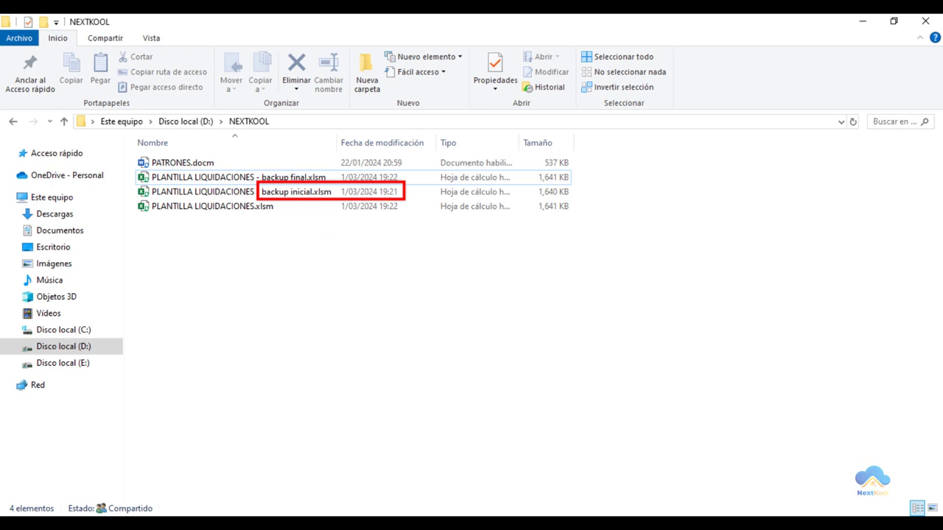
{"action": "key", "text": "Escape"}
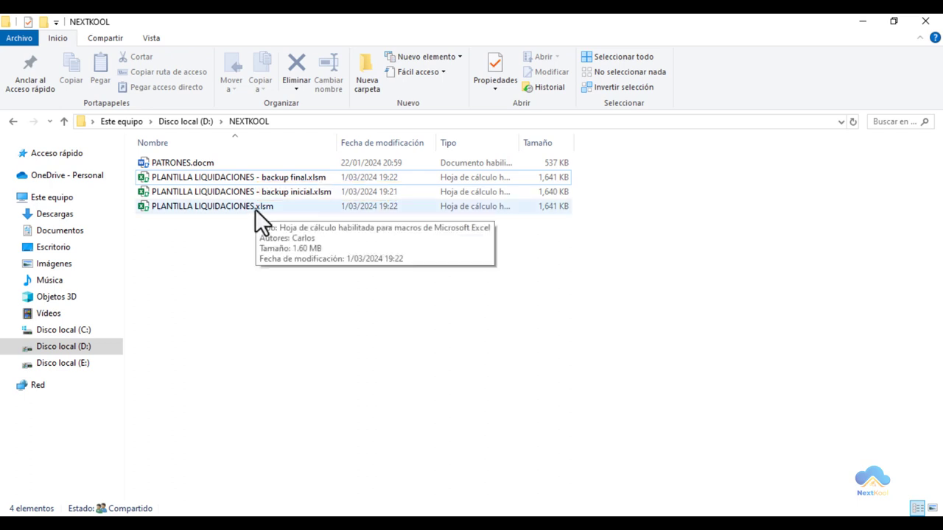
{"action": "left_click", "coordinate": [255, 209]}
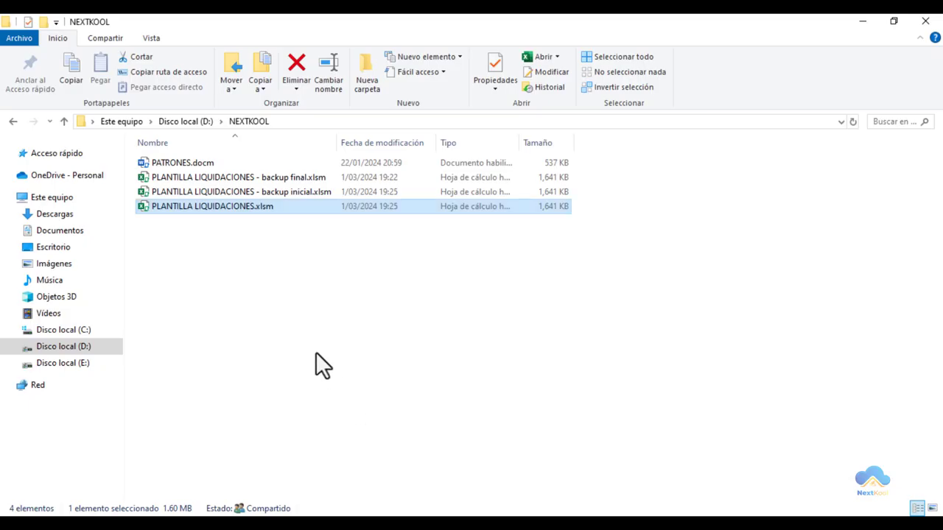
{"action": "left_click", "coordinate": [294, 295]}
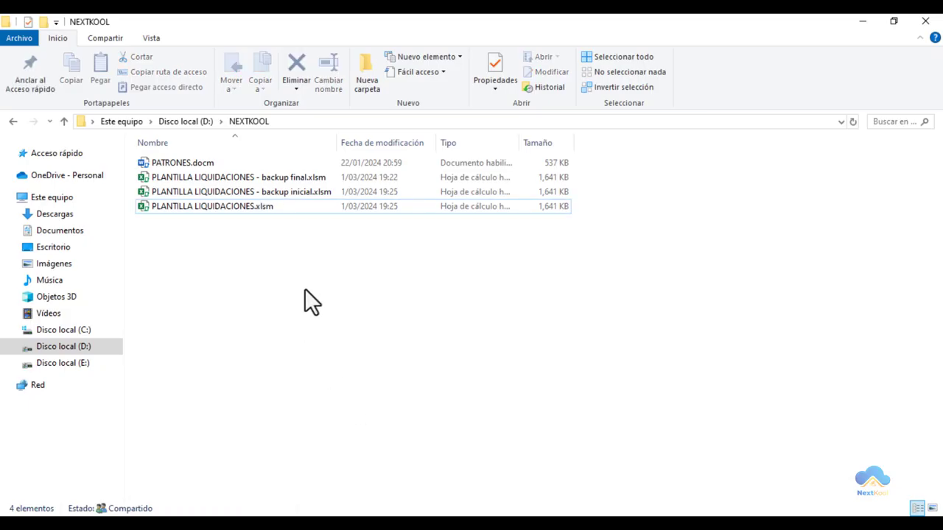
{"action": "left_click_drag", "start_coordinate": [252, 182], "coordinate": [397, 202]}
{"action": "mouse_move", "coordinate": [323, 193]}
Step: Close the template workbook and check that the main file and backup final show 19:26
{"action": "left_click", "coordinate": [329, 515]}
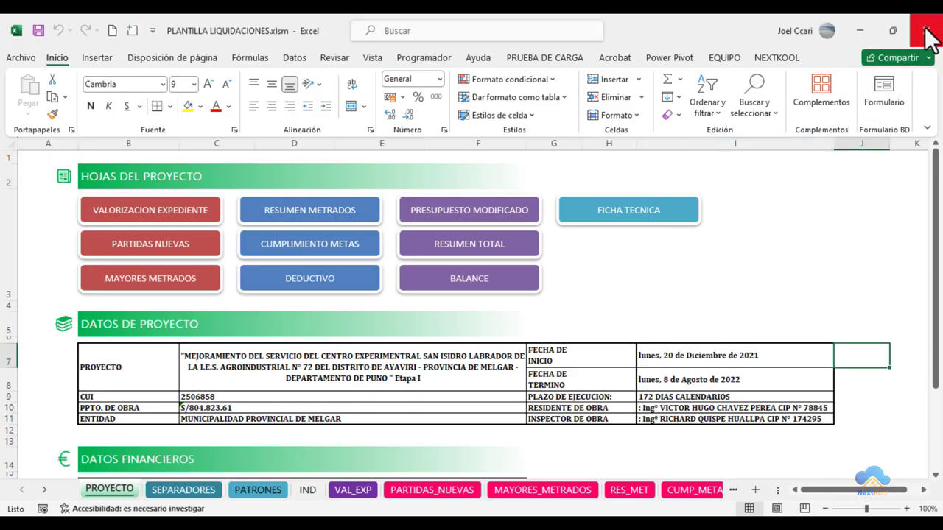
{"action": "left_click", "coordinate": [925, 31]}
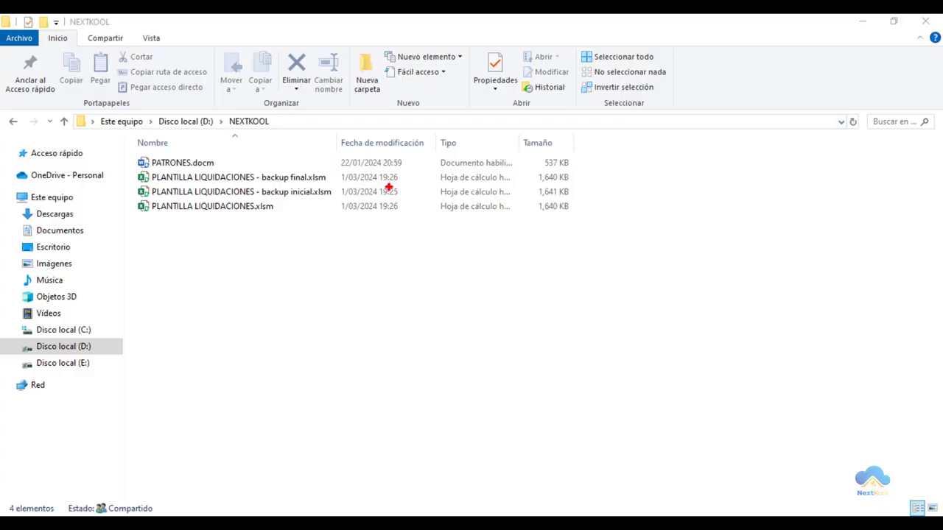
{"action": "left_click_drag", "start_coordinate": [325, 167], "coordinate": [403, 185]}
{"action": "left_click", "coordinate": [295, 193]}
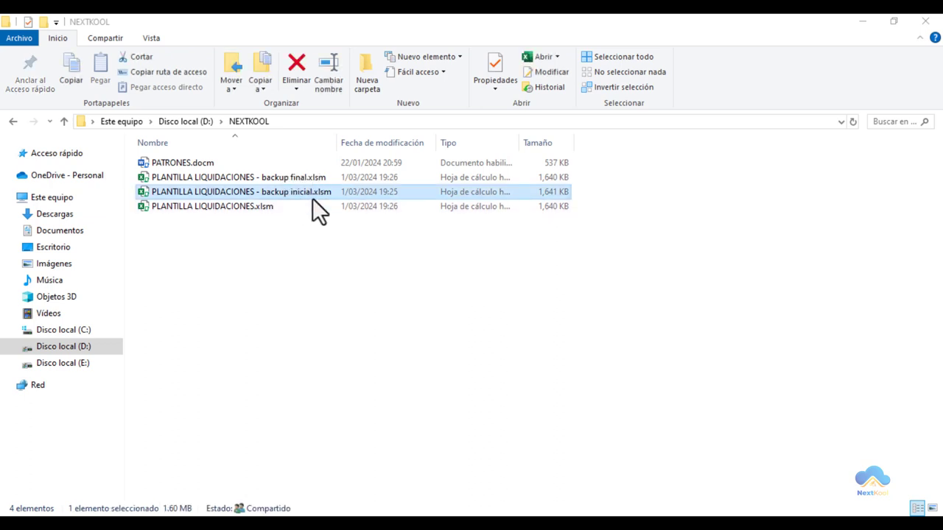
{"action": "left_click", "coordinate": [235, 207]}
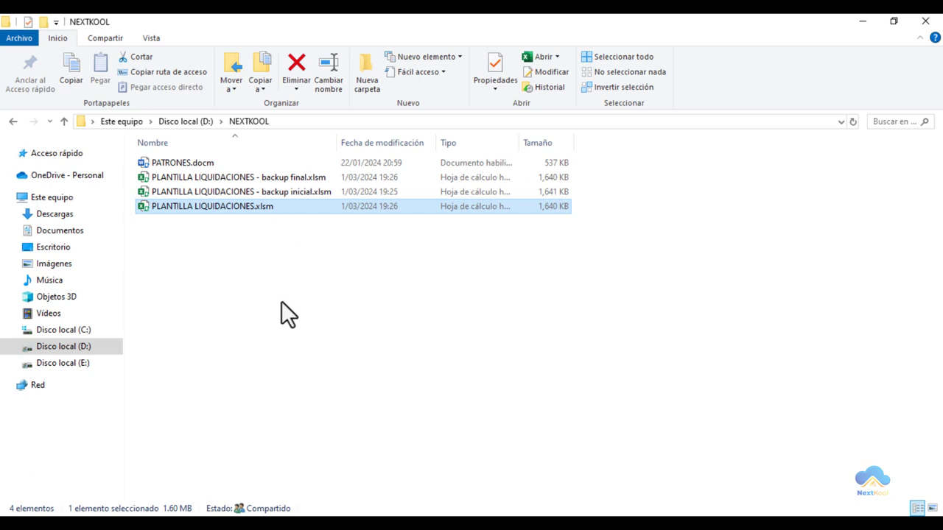
Step: Open PLANTILLA LIQUIDACIONES - backup inicial.xlsm with Habilitar contenido to enable its macros
{"action": "double_click", "coordinate": [302, 192]}
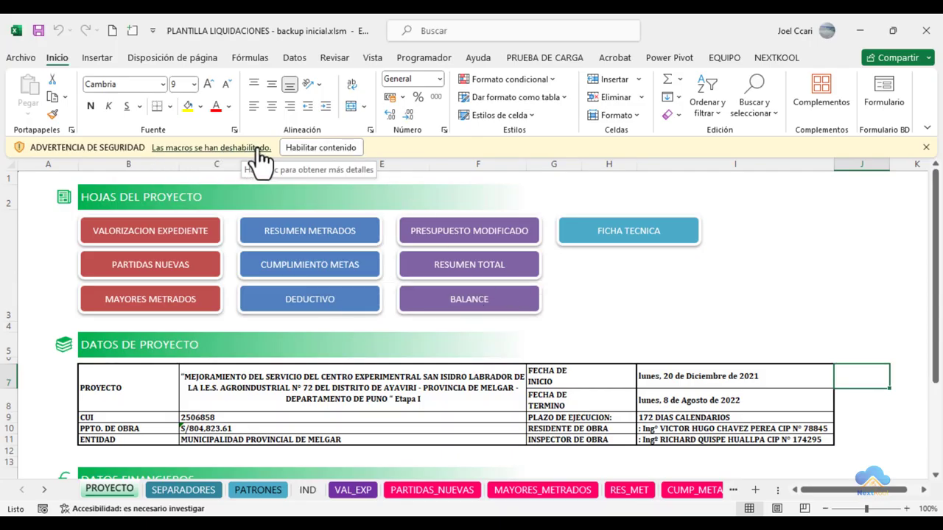
{"action": "left_click", "coordinate": [324, 150]}
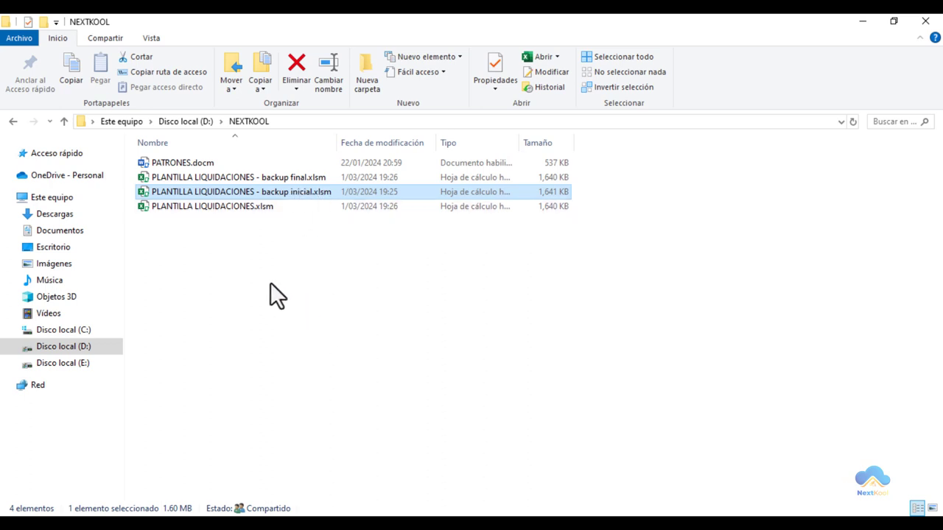
Step: Open PLANTILLA LIQUIDACIONES - backup final.xlsm and enable its macros
{"action": "double_click", "coordinate": [210, 206]}
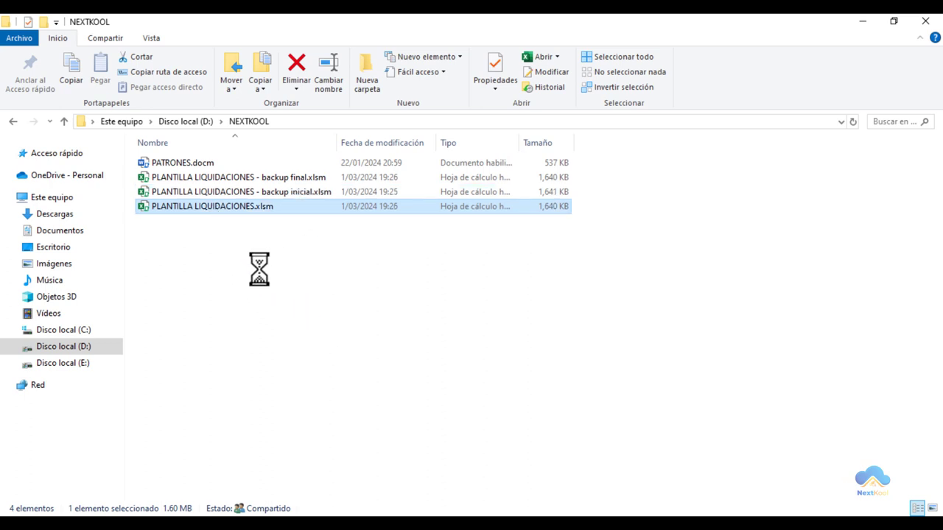
{"action": "left_click", "coordinate": [309, 175]}
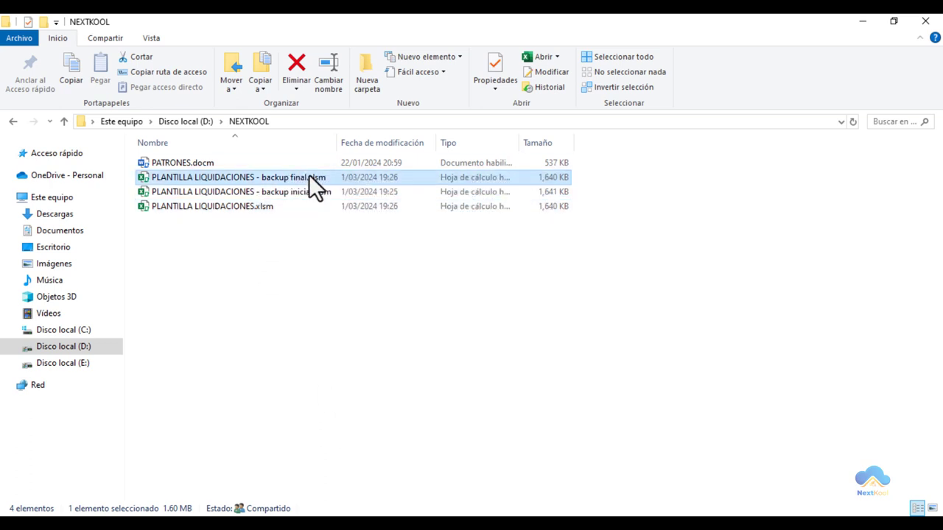
{"action": "double_click", "coordinate": [308, 176]}
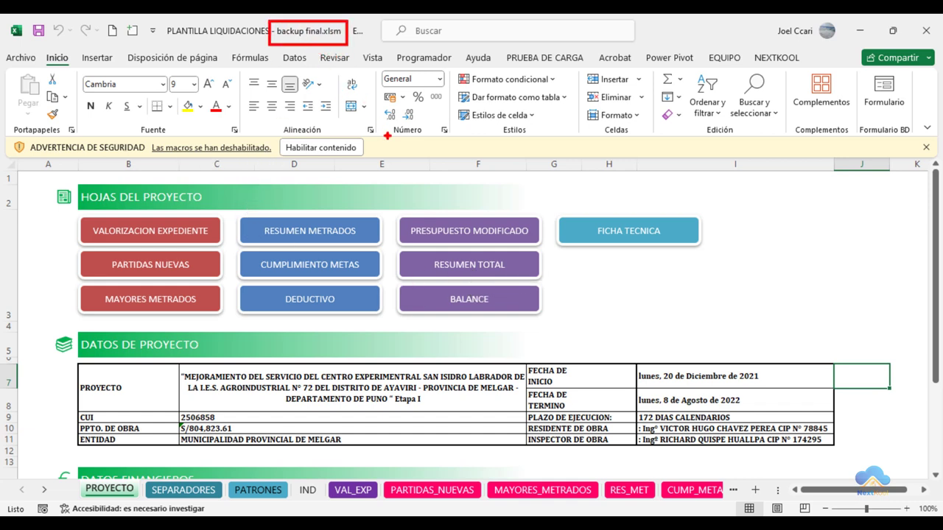
{"action": "left_click", "coordinate": [315, 148]}
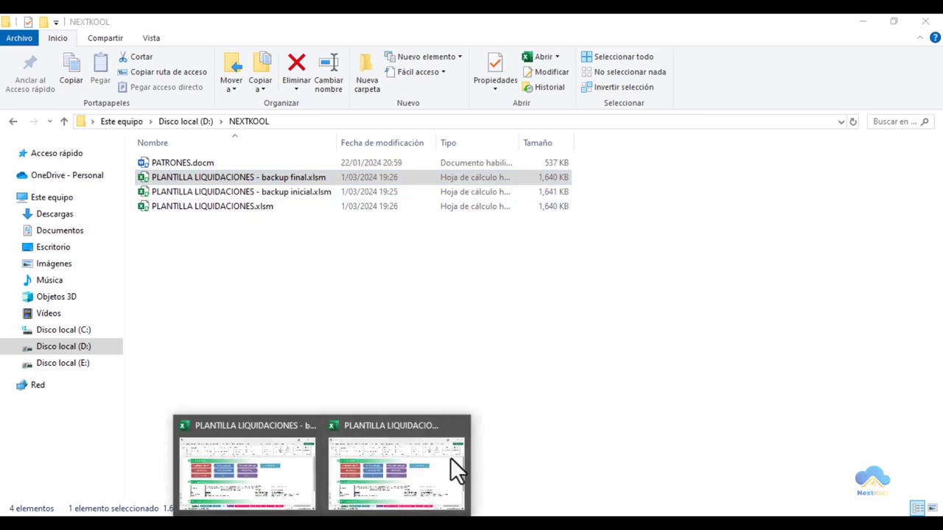
Step: Close both backup workbooks so each is re-saved at 19:28
{"action": "left_click", "coordinate": [453, 463]}
{"action": "left_click", "coordinate": [927, 30]}
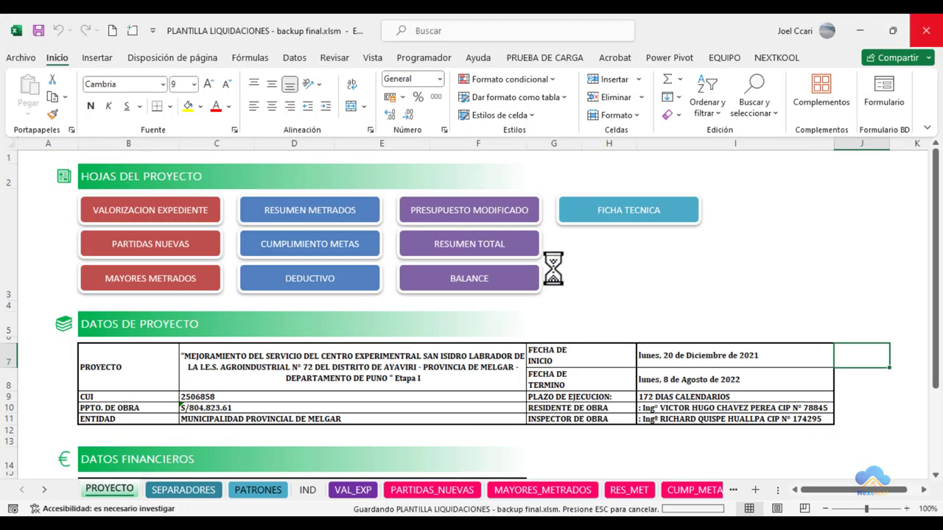
{"action": "key", "text": "alt+F4"}
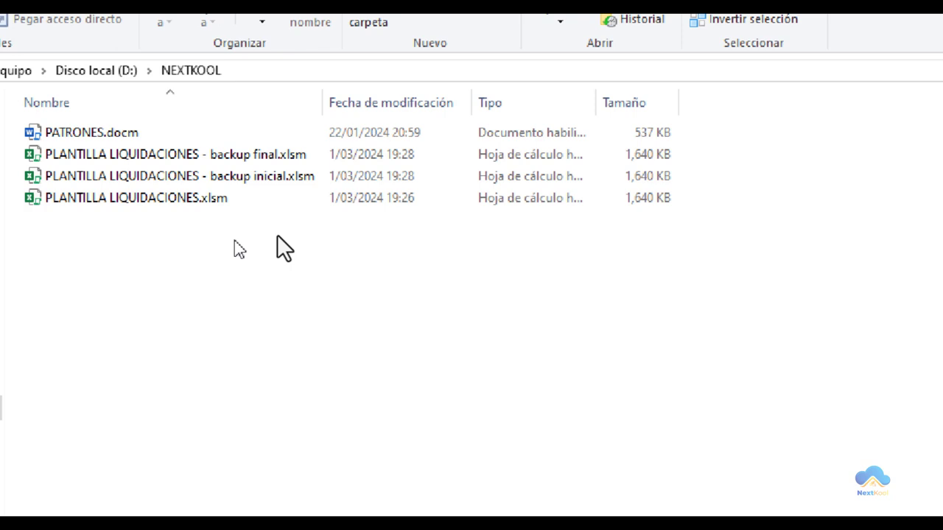
{"action": "right_click", "coordinate": [234, 242]}
{"action": "left_click", "coordinate": [196, 250]}
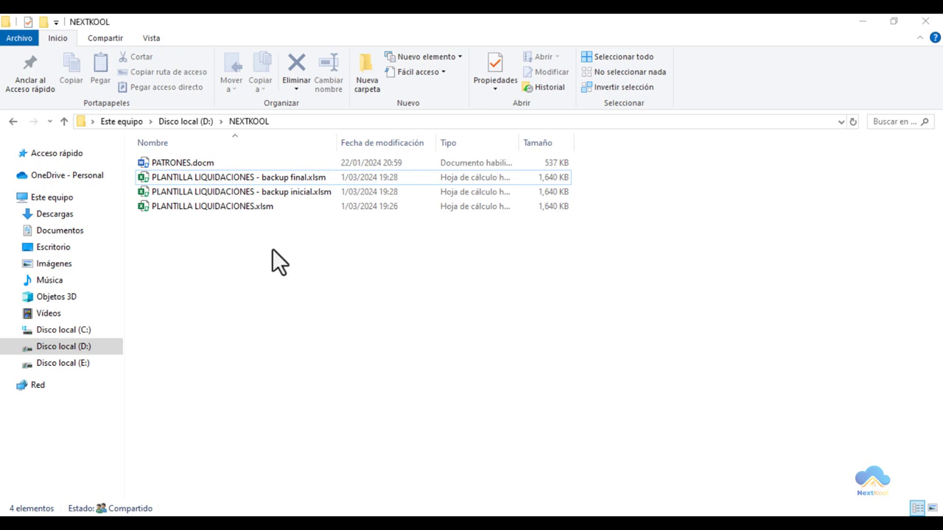
{"action": "left_click", "coordinate": [248, 210]}
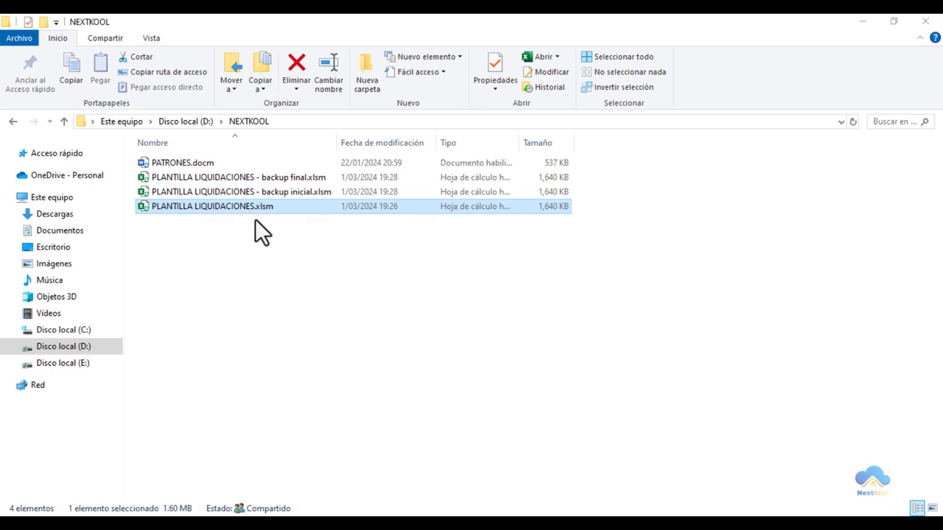
Step: Open PLANTILLA LIQUIDACIONES - backup inicial.xlsm and show the NEXTKOOL ribbon commands
{"action": "double_click", "coordinate": [293, 192]}
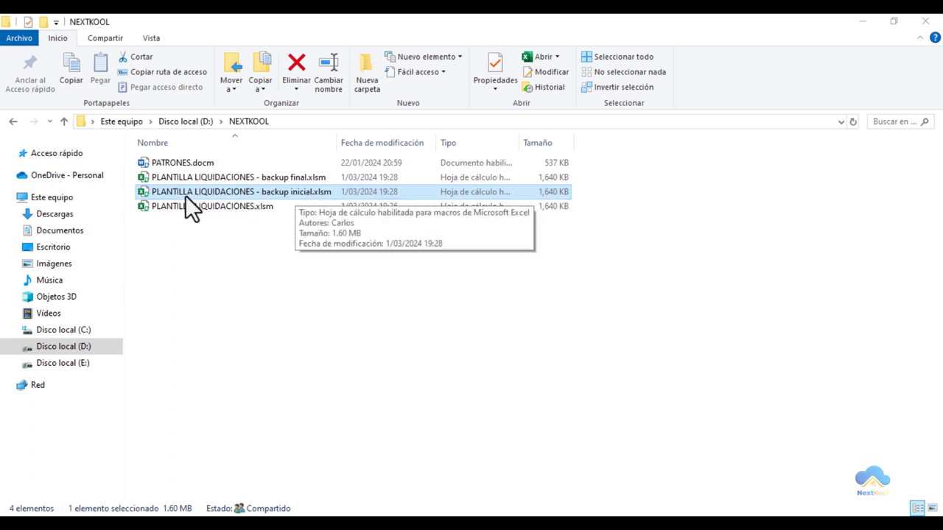
{"action": "double_click", "coordinate": [297, 195]}
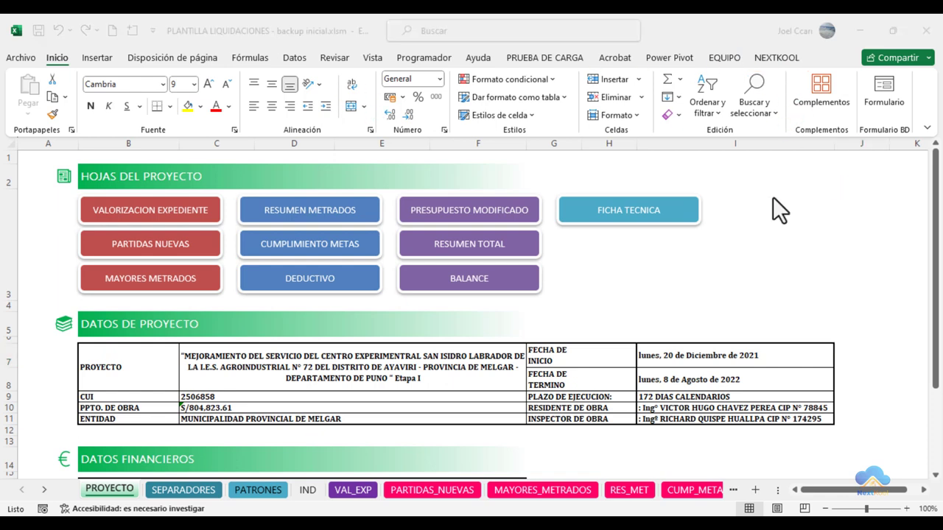
{"action": "left_click", "coordinate": [774, 57]}
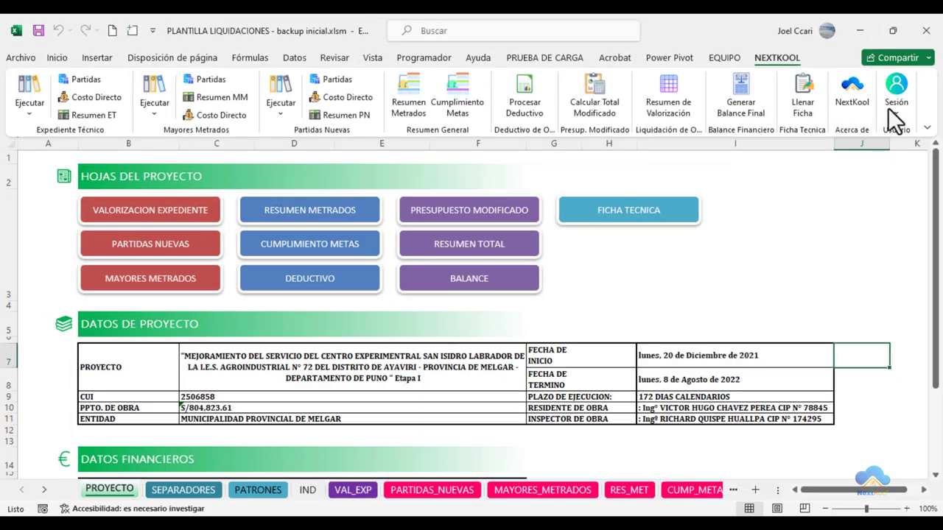
Step: Run Sesión > Convertir en Principal on the backup inicial workbook and accept the NextKool Informa confirmation
{"action": "left_click", "coordinate": [895, 113]}
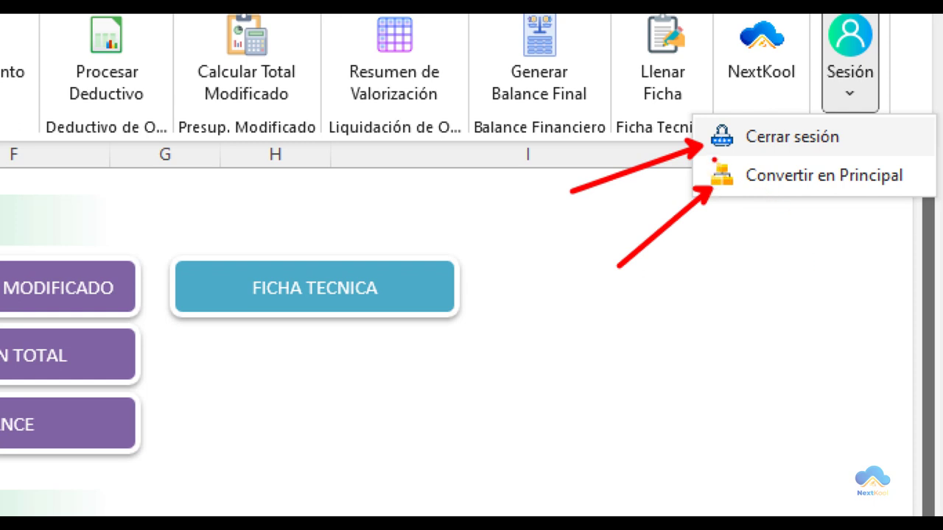
{"action": "left_click_drag", "start_coordinate": [710, 156], "coordinate": [936, 193]}
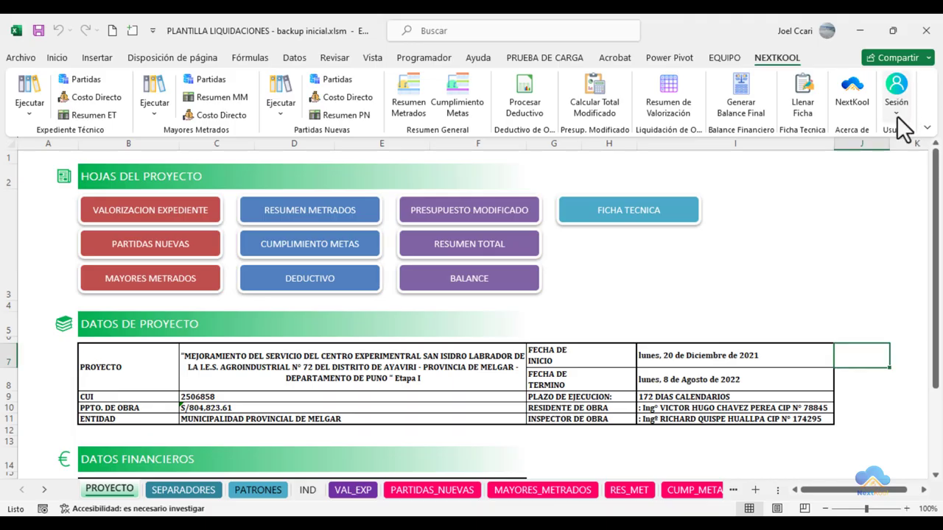
{"action": "left_click", "coordinate": [896, 116]}
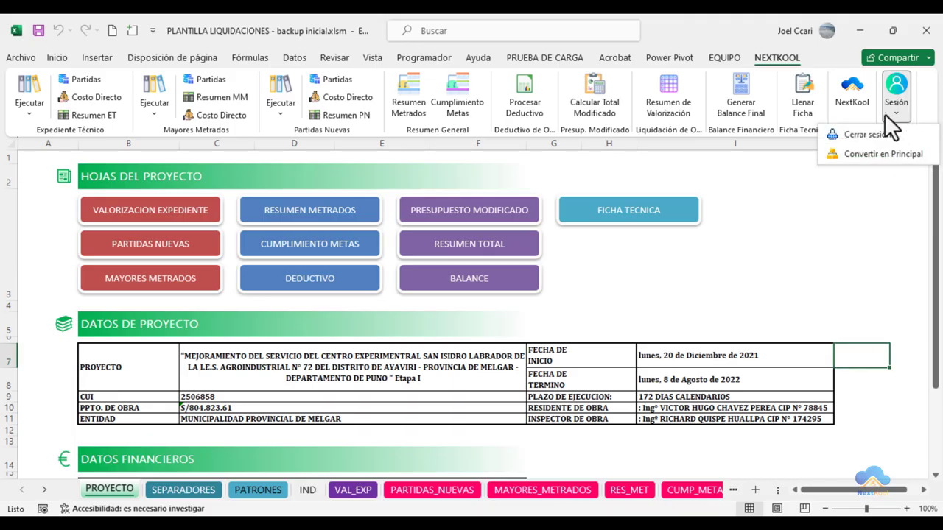
{"action": "left_click", "coordinate": [880, 154]}
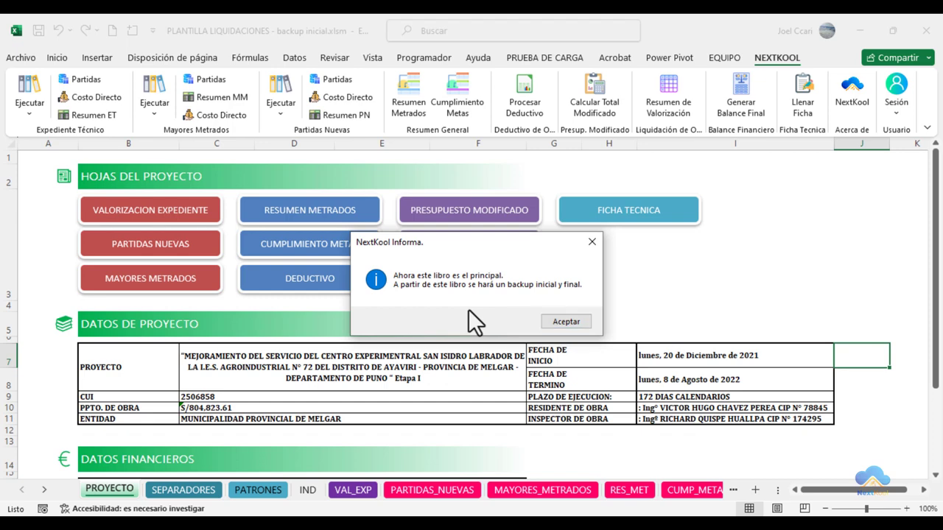
{"action": "left_click_drag", "start_coordinate": [390, 263], "coordinate": [539, 296]}
{"action": "left_click", "coordinate": [566, 320]}
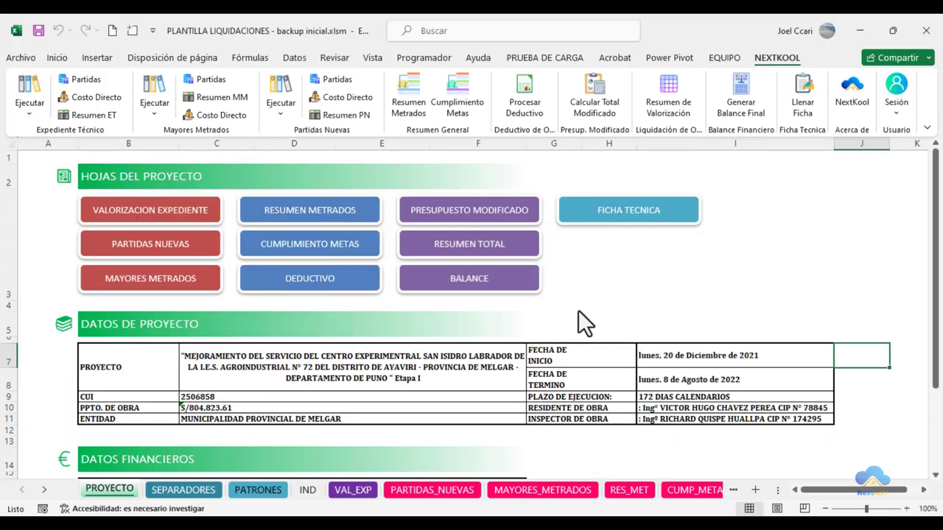
Step: Check in File Explorer that backup inicial shows 19:30, then return to Excel
{"action": "key", "text": "alt+Tab"}
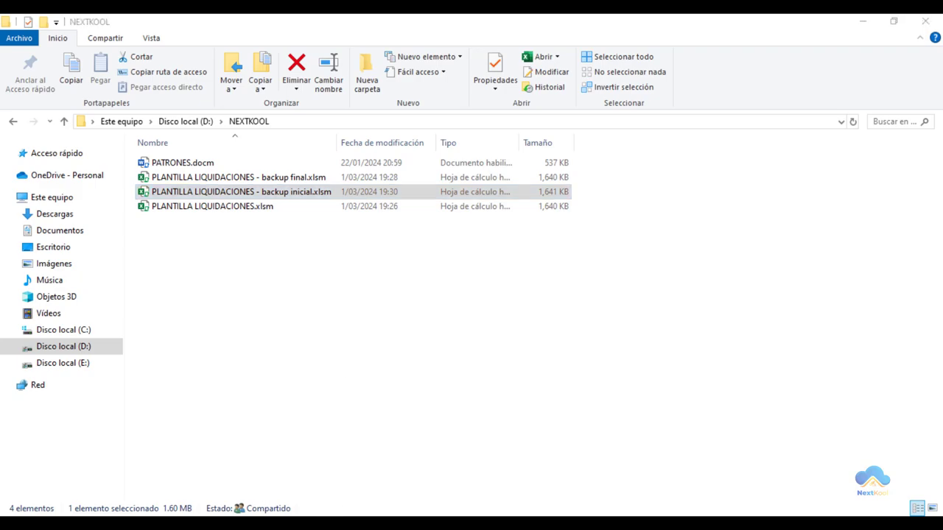
{"action": "key", "text": "alt+Tab"}
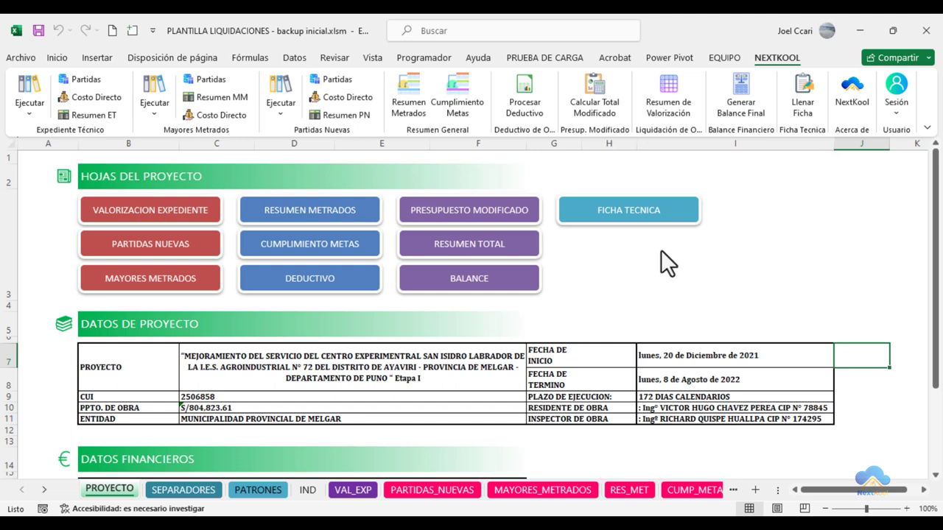
Step: Close the backup inicial workbook and compare the new 'backup inicial - backup final.xlsm' with 'backup inicial.xlsm'
{"action": "left_click", "coordinate": [926, 30]}
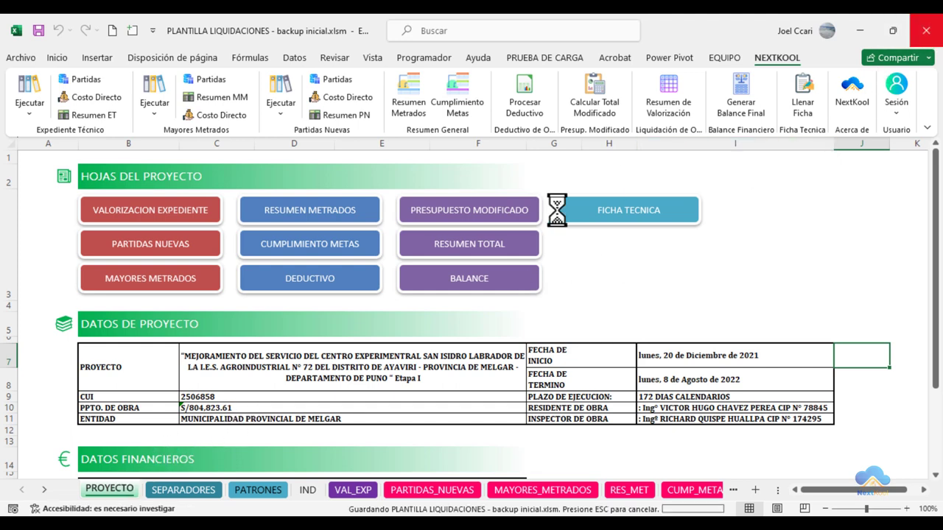
{"action": "left_click", "coordinate": [343, 192]}
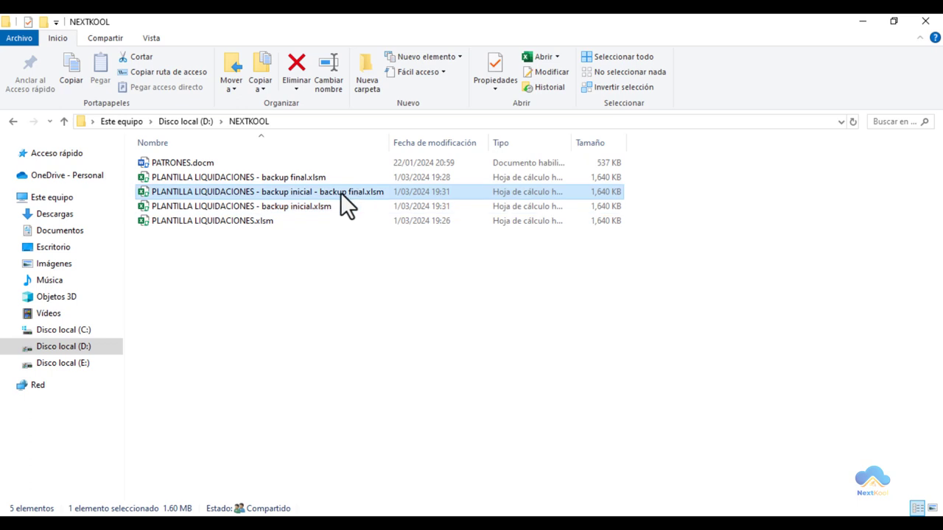
{"action": "left_click", "coordinate": [318, 206]}
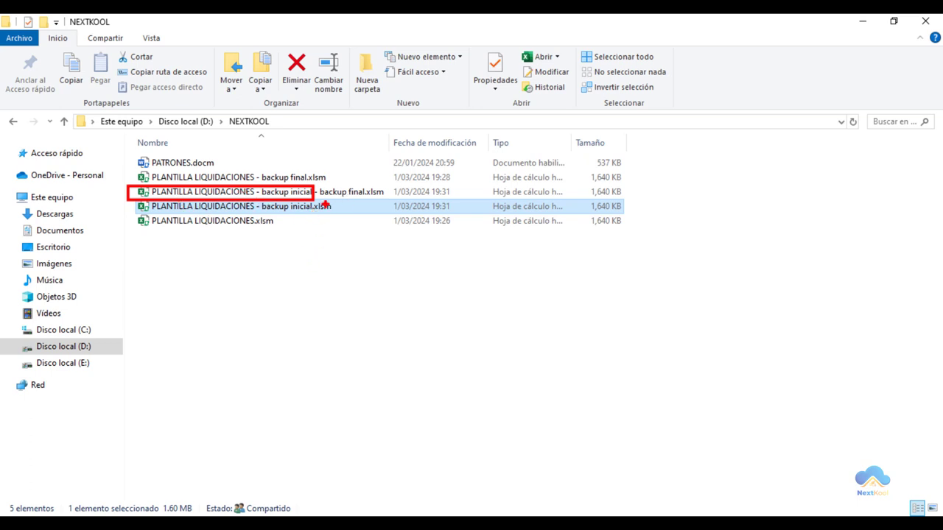
{"action": "left_click", "coordinate": [293, 252]}
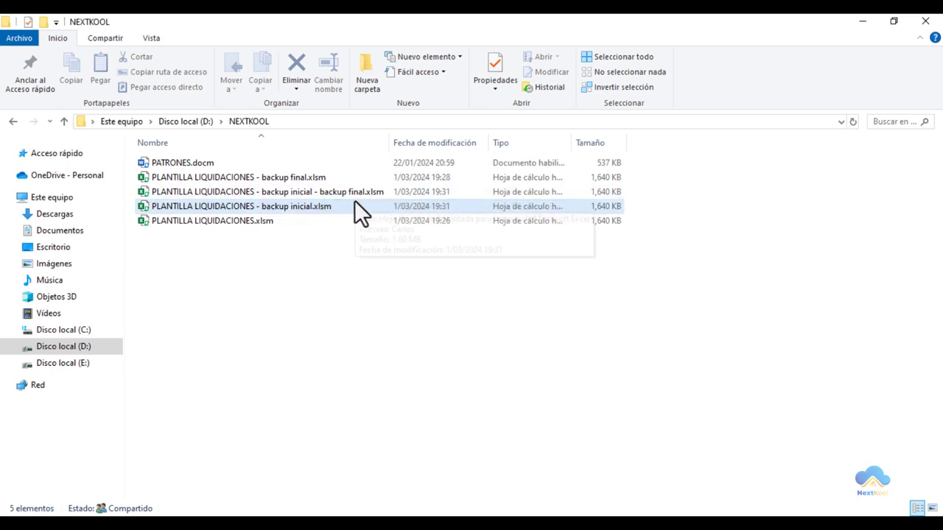
Step: Reopen the backup inicial workbook and widen the Nombre column to show full file names
{"action": "double_click", "coordinate": [290, 209]}
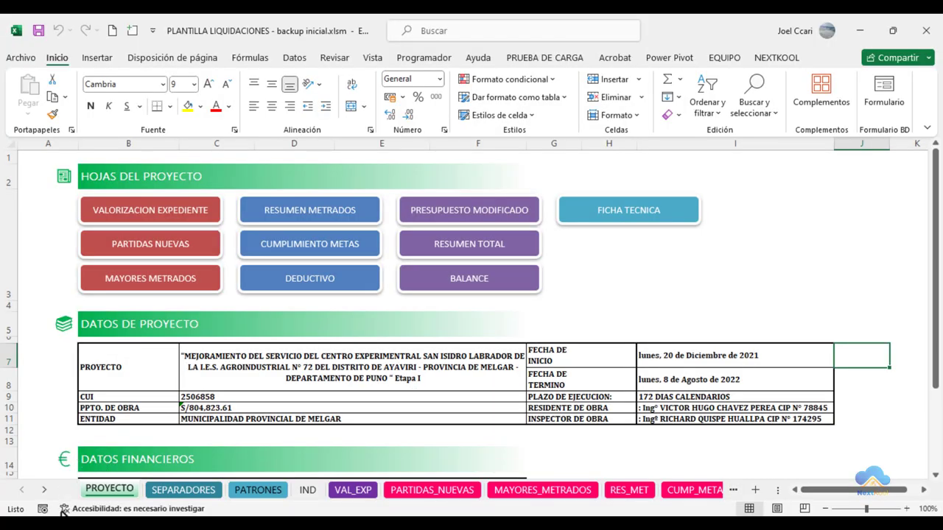
{"action": "key", "text": "alt+Tab"}
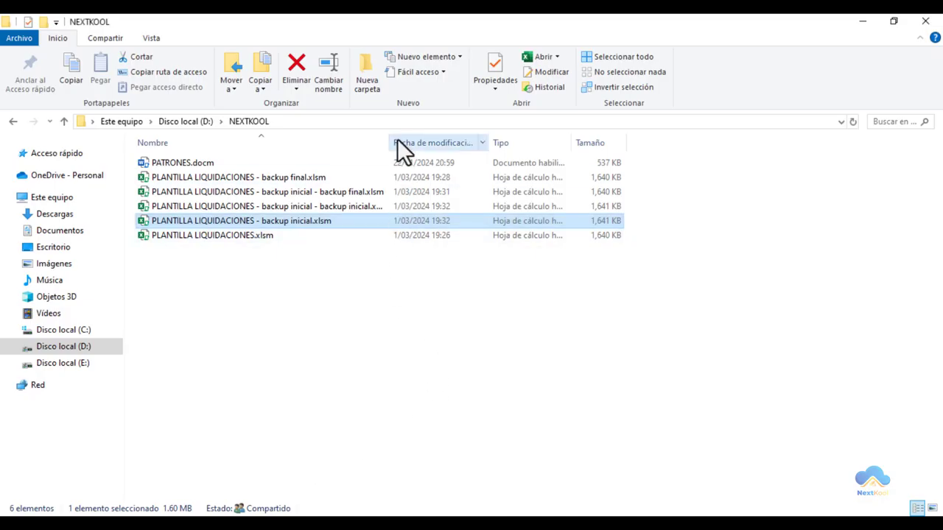
{"action": "double_click", "coordinate": [389, 142]}
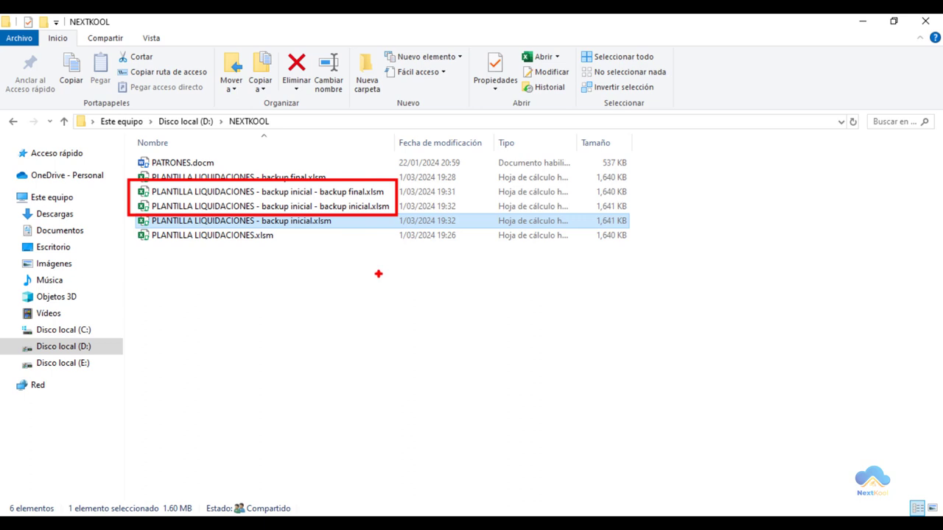
{"action": "right_click", "coordinate": [332, 271]}
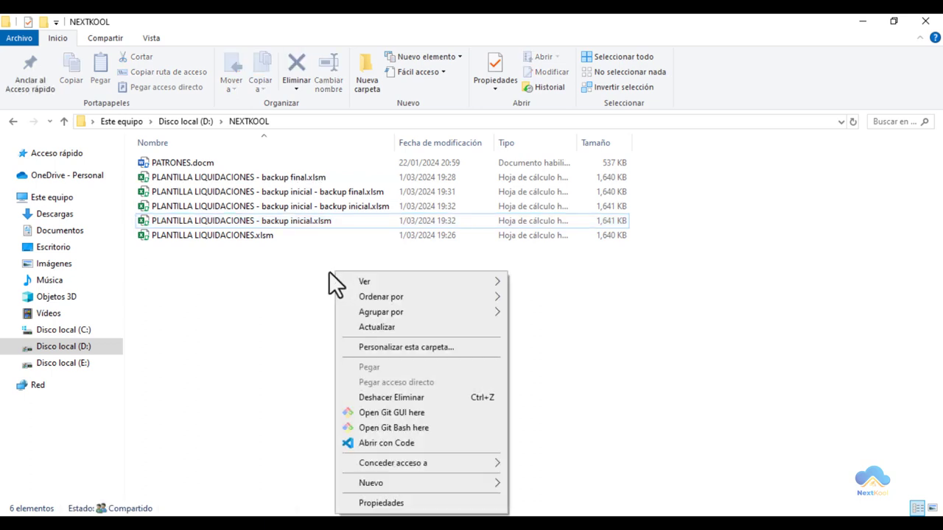
{"action": "left_click", "coordinate": [277, 286]}
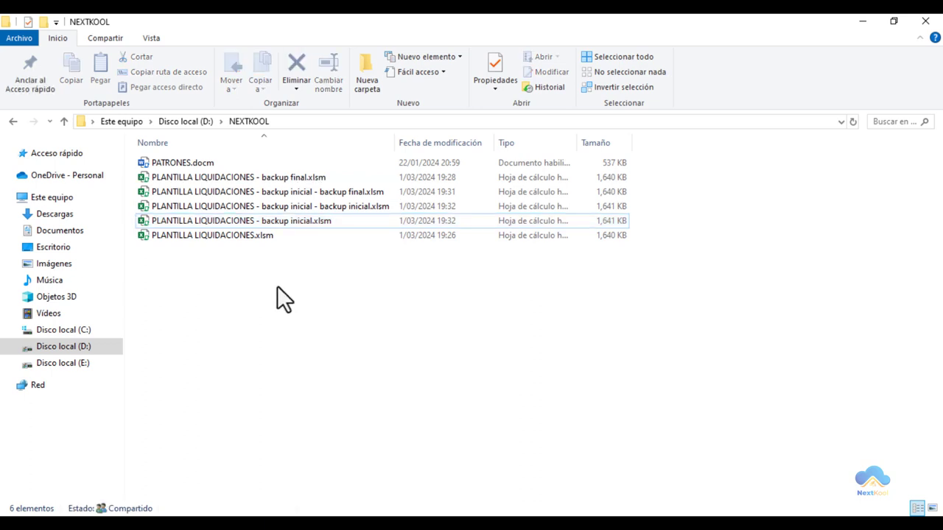
Step: Close the backup inicial workbook and delete both nested 'backup inicial - backup' copies
{"action": "left_click", "coordinate": [323, 513]}
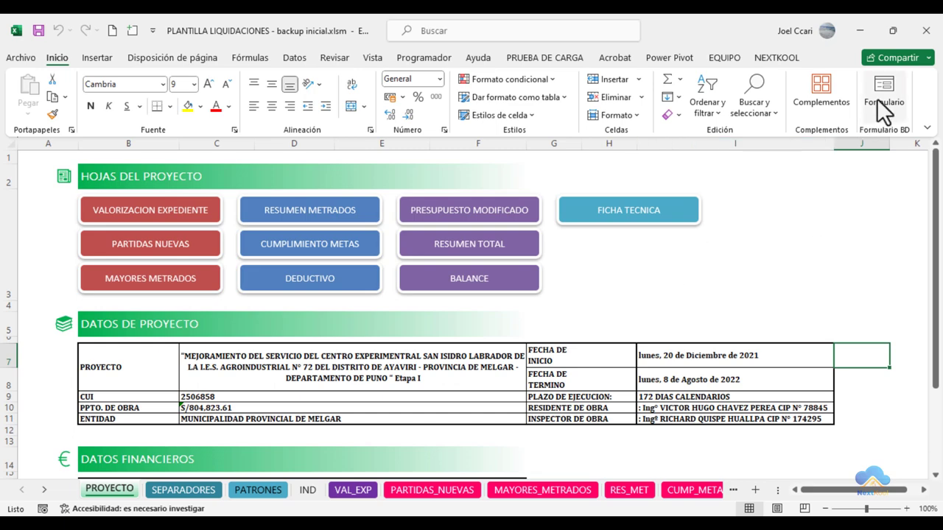
{"action": "left_click", "coordinate": [925, 31]}
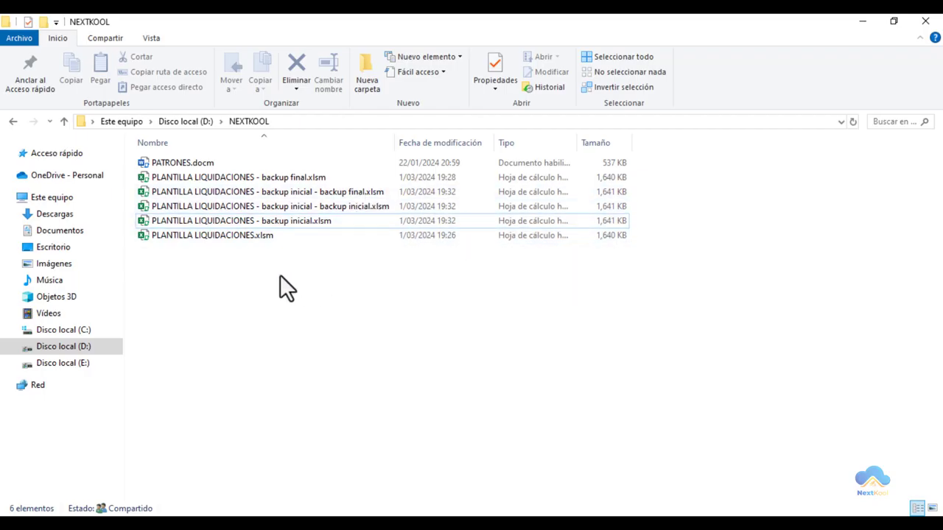
{"action": "left_click", "coordinate": [168, 193]}
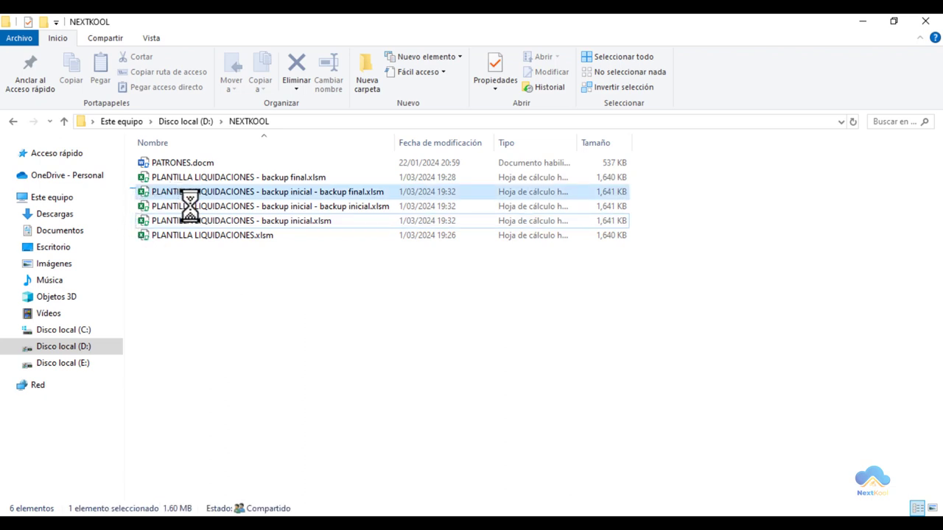
{"action": "left_click", "coordinate": [189, 208], "text": "ctrl"}
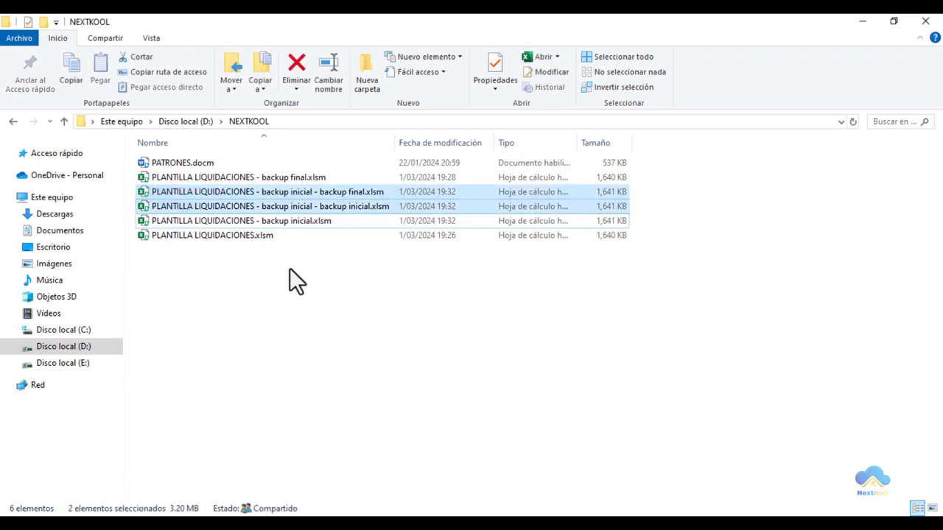
{"action": "key", "text": "Delete"}
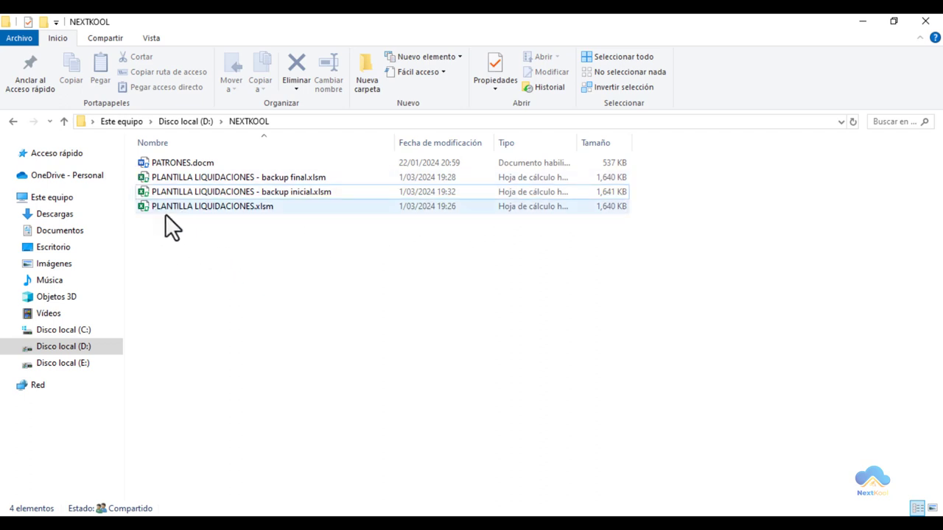
Step: Open PLANTILLA LIQUIDACIONES.xlsm, use Convertir en Principal to confirm it's already principal, then close it
{"action": "double_click", "coordinate": [282, 207]}
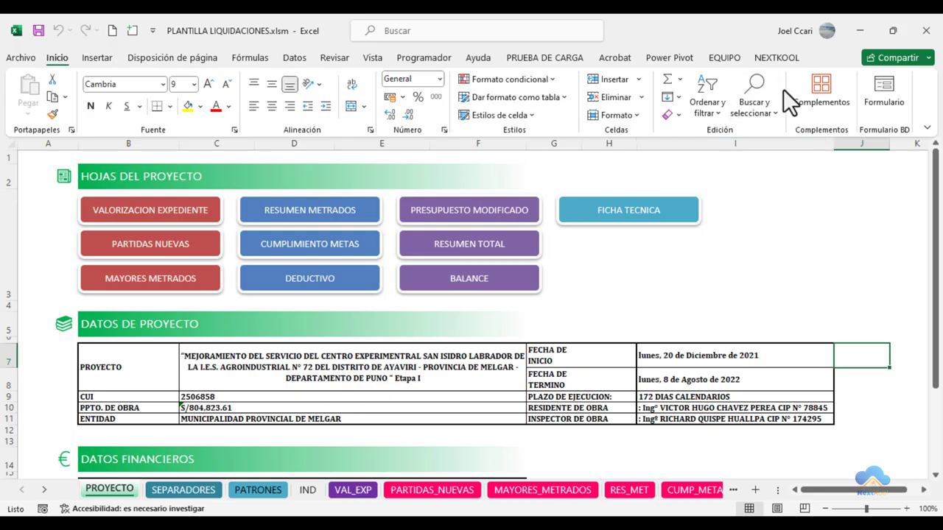
{"action": "left_click", "coordinate": [782, 57]}
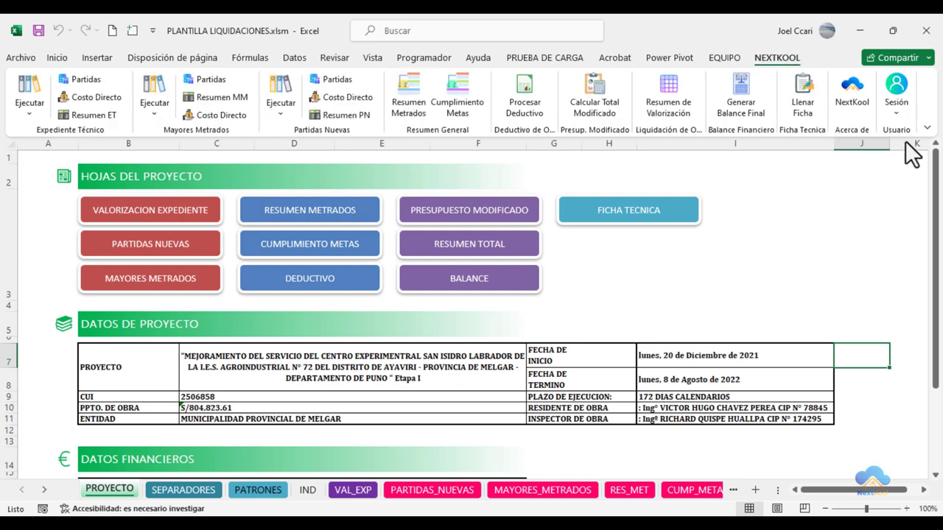
{"action": "left_click", "coordinate": [902, 115]}
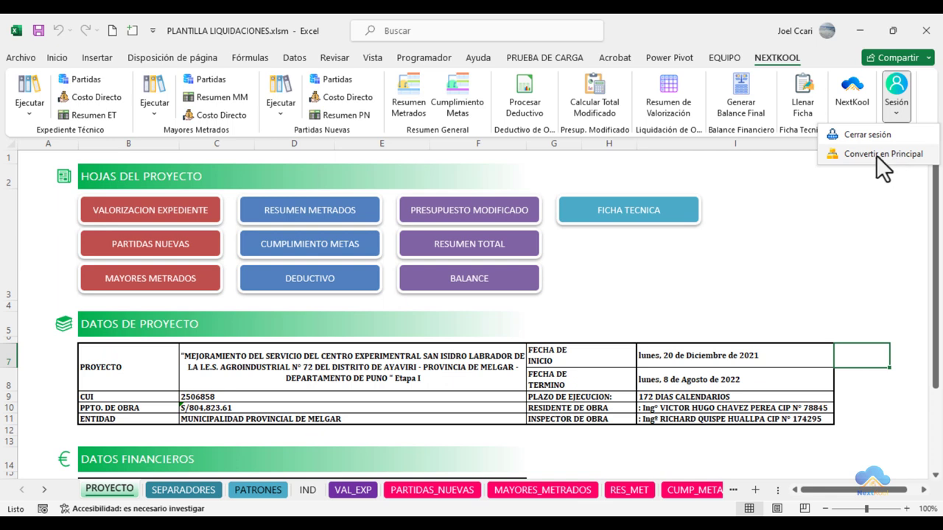
{"action": "left_click", "coordinate": [876, 155]}
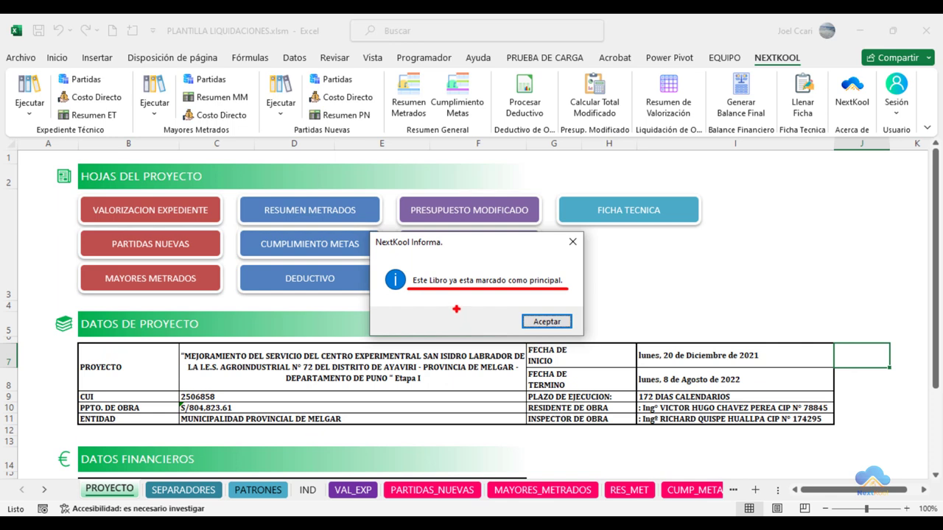
{"action": "left_click", "coordinate": [537, 320]}
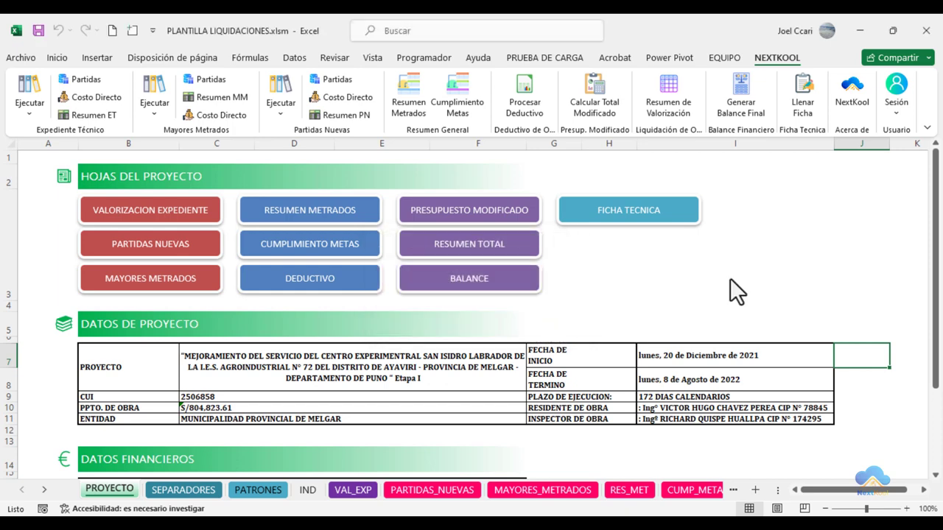
{"action": "left_click", "coordinate": [927, 37]}
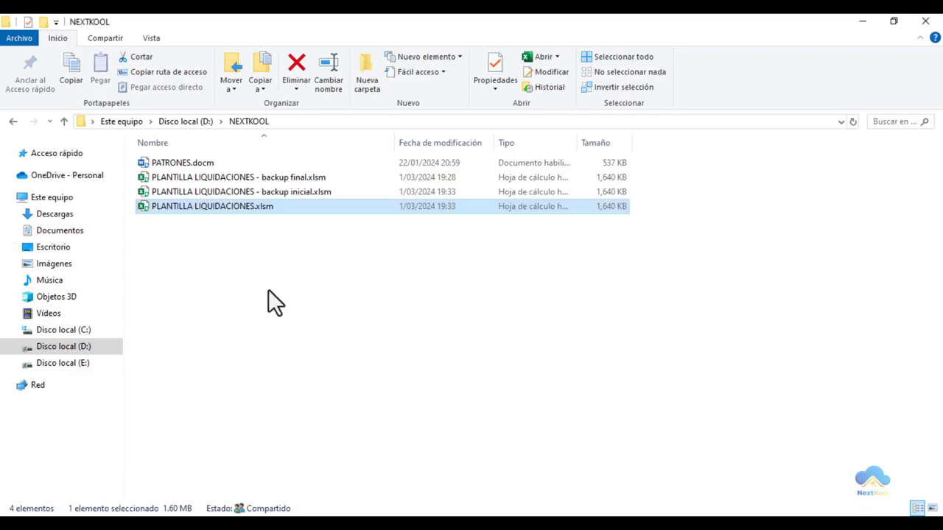
Step: Log out via NEXTKOOL Sesión > Cerrar sesión so the liquidation workbook saves and closes
{"action": "left_click", "coordinate": [268, 289]}
{"action": "left_click", "coordinate": [332, 193]}
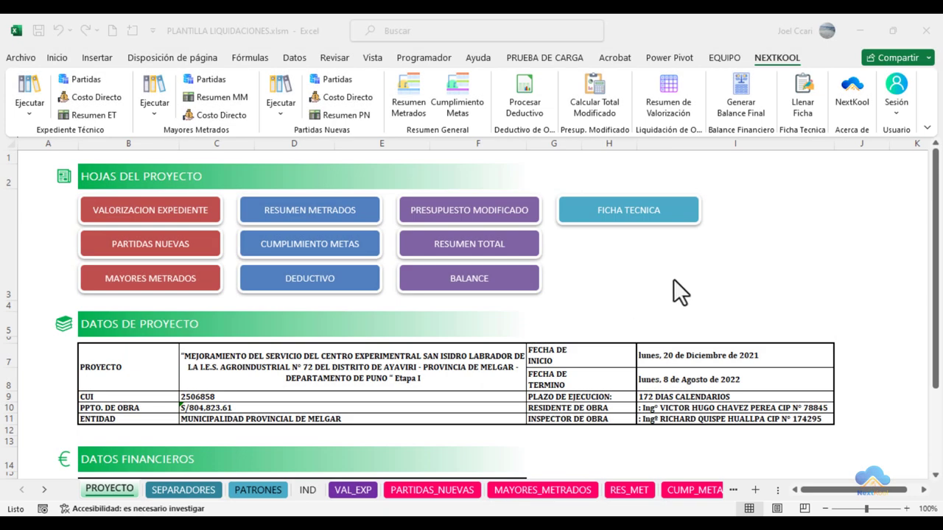
{"action": "left_click", "coordinate": [895, 114]}
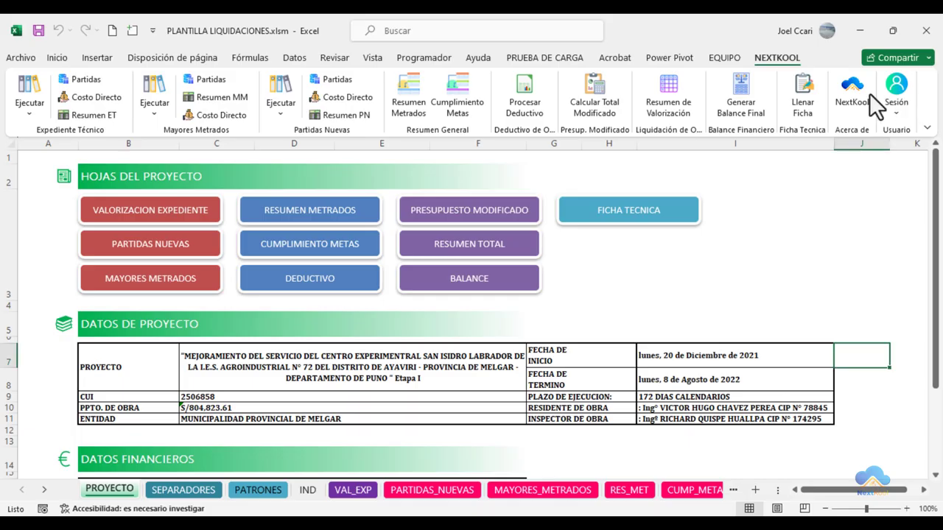
{"action": "left_click", "coordinate": [891, 112]}
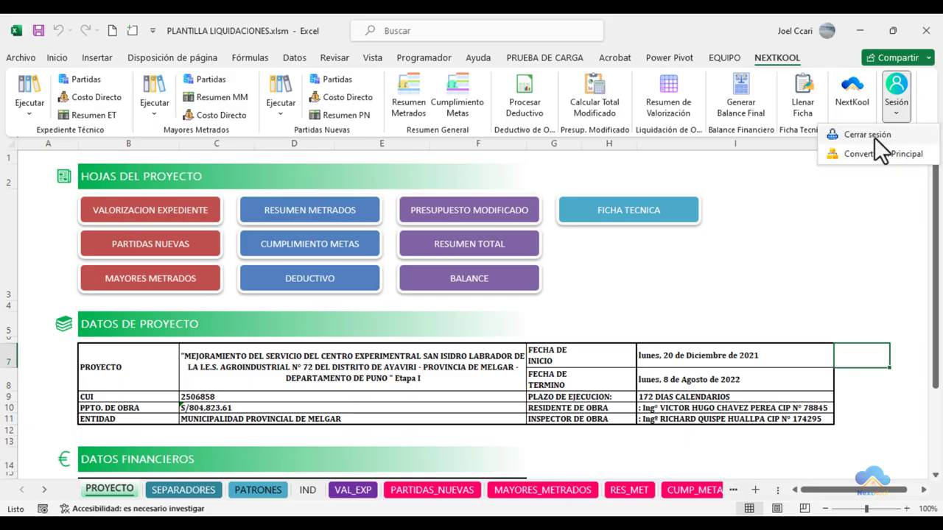
{"action": "left_click", "coordinate": [875, 137]}
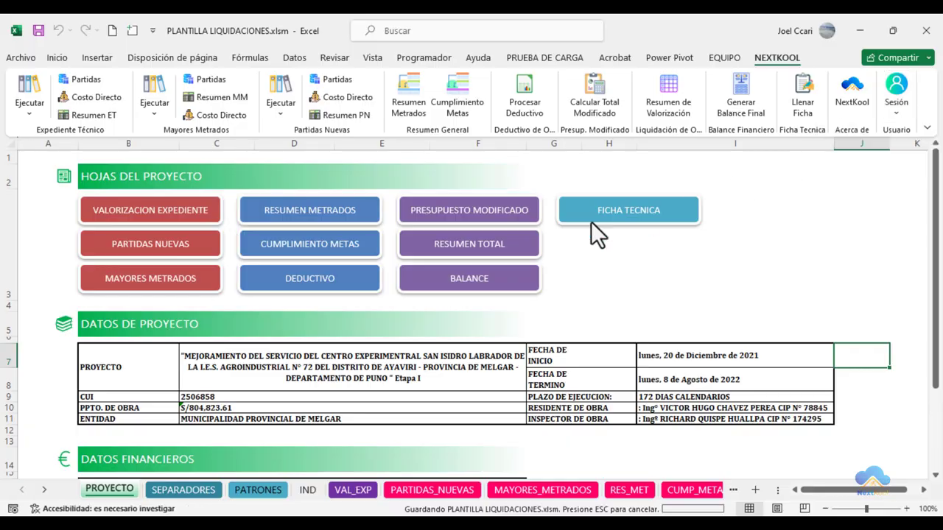
Step: Reopen the liquidation workbook and submit an empty security key at the login prompt
{"action": "left_click", "coordinate": [290, 289]}
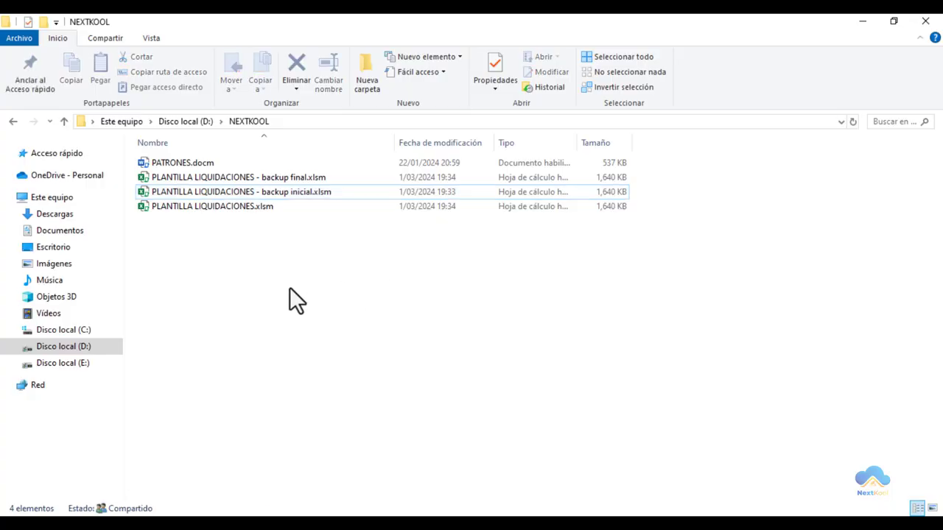
{"action": "double_click", "coordinate": [211, 208]}
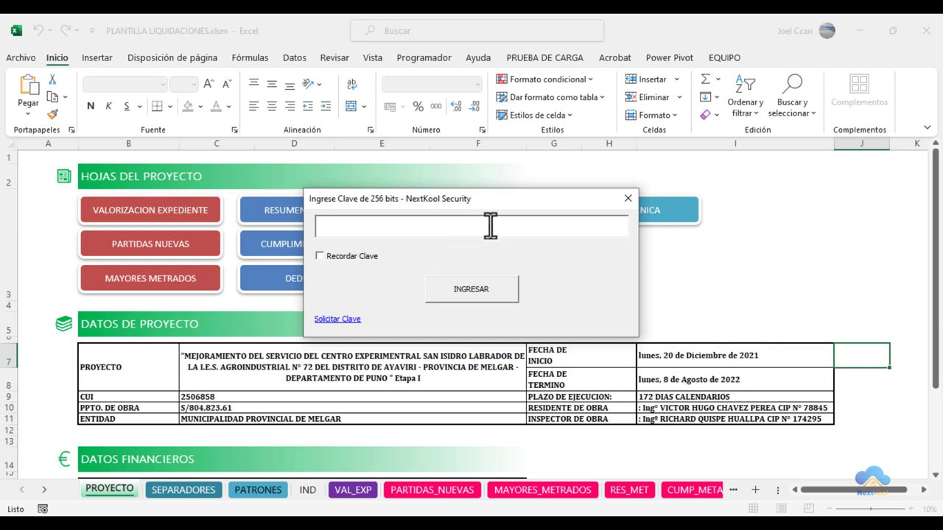
{"action": "left_click_drag", "start_coordinate": [468, 200], "coordinate": [468, 191]}
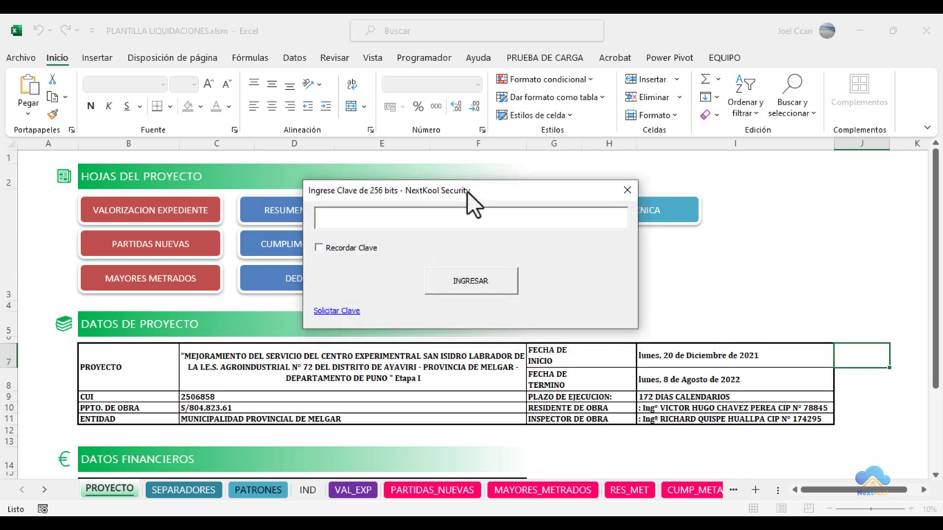
{"action": "left_click", "coordinate": [476, 283]}
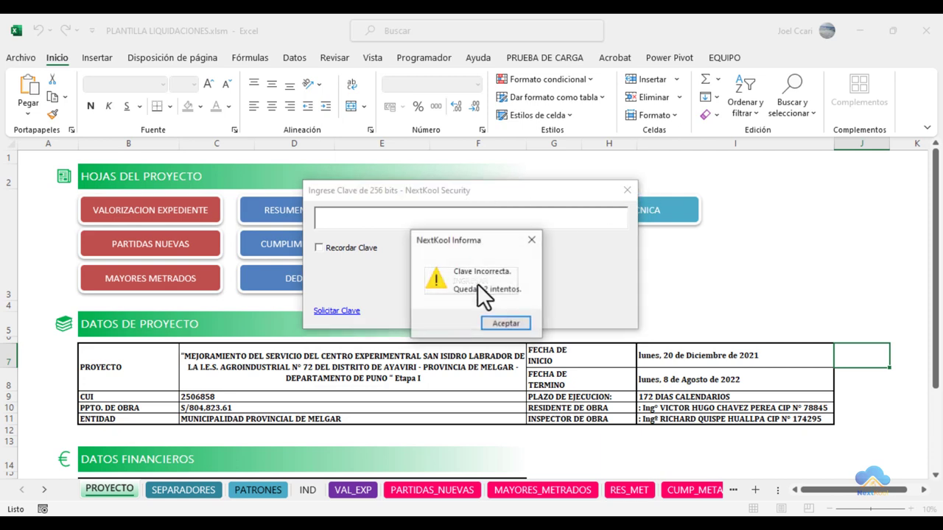
Step: Retry the empty key twice more and acknowledge each refusal until the workbook closes
{"action": "left_click", "coordinate": [501, 326]}
{"action": "left_click", "coordinate": [465, 286]}
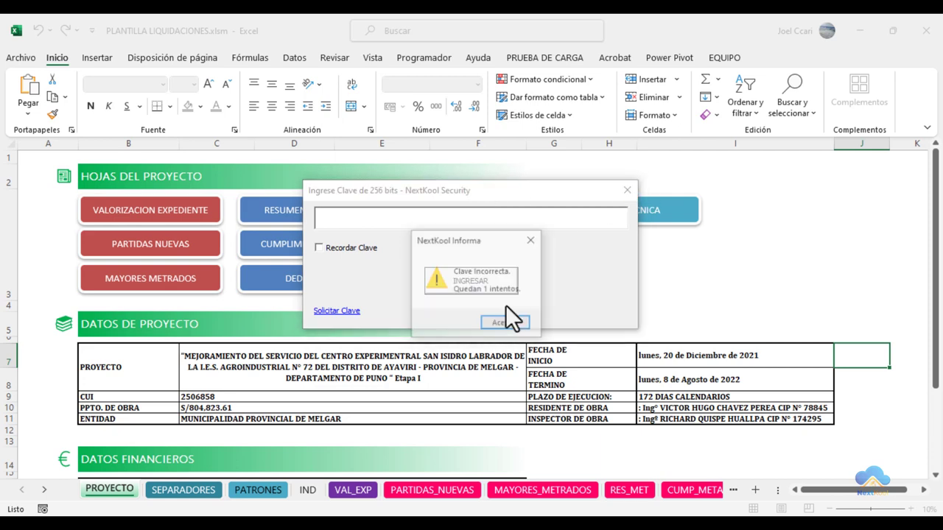
{"action": "left_click", "coordinate": [508, 321]}
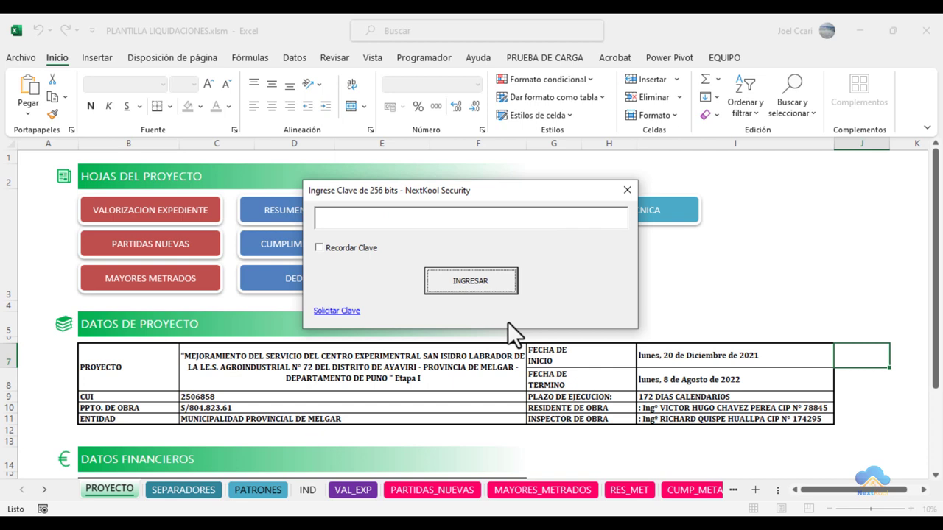
{"action": "left_click", "coordinate": [483, 284]}
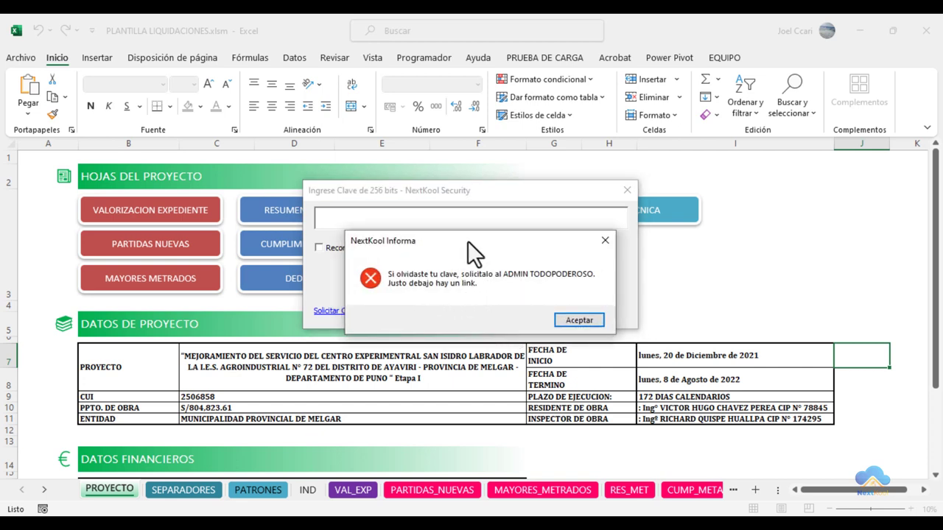
{"action": "left_click_drag", "start_coordinate": [468, 241], "coordinate": [490, 200]}
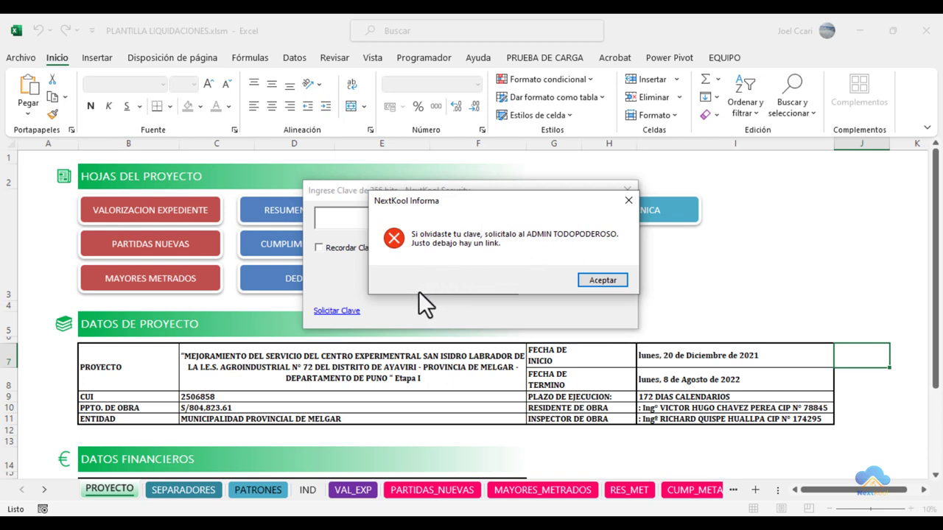
{"action": "left_click", "coordinate": [316, 303]}
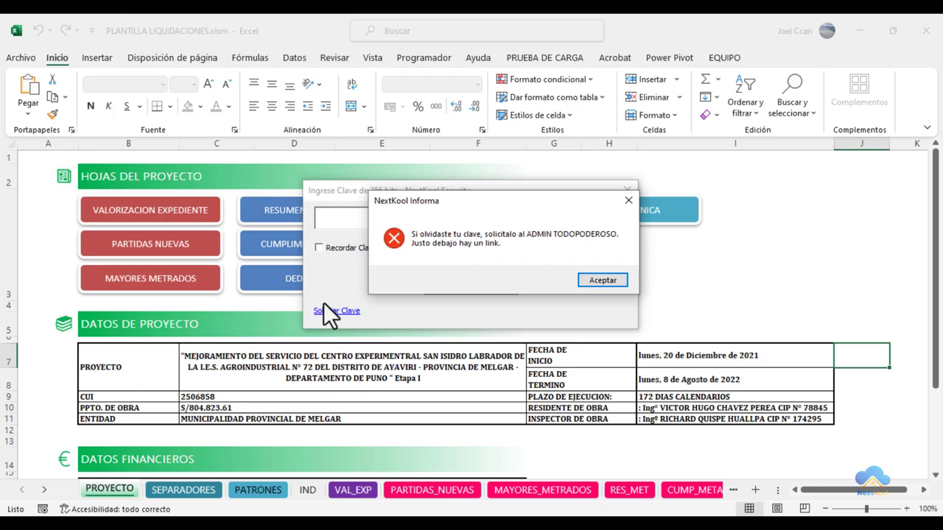
{"action": "left_click", "coordinate": [584, 279]}
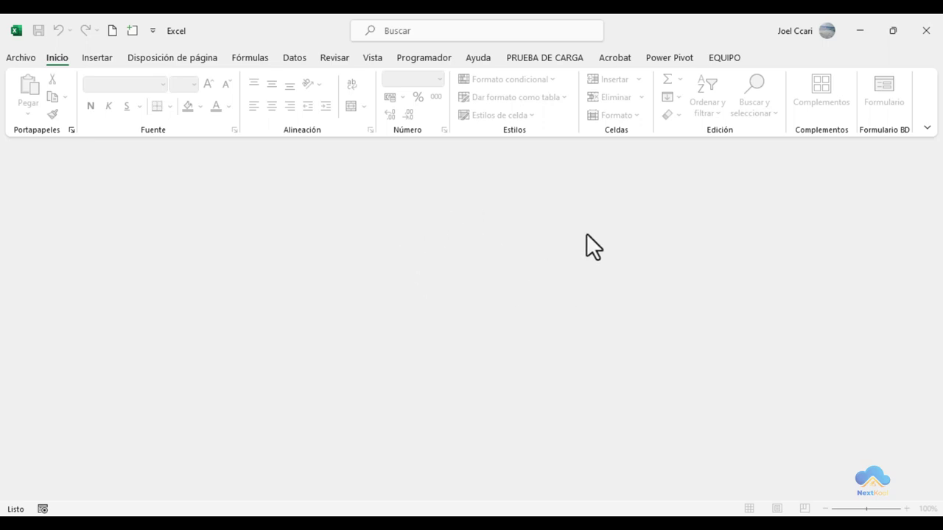
Step: Close the empty Excel window, reopen the liquidation workbook and paste the security key
{"action": "left_click", "coordinate": [926, 31]}
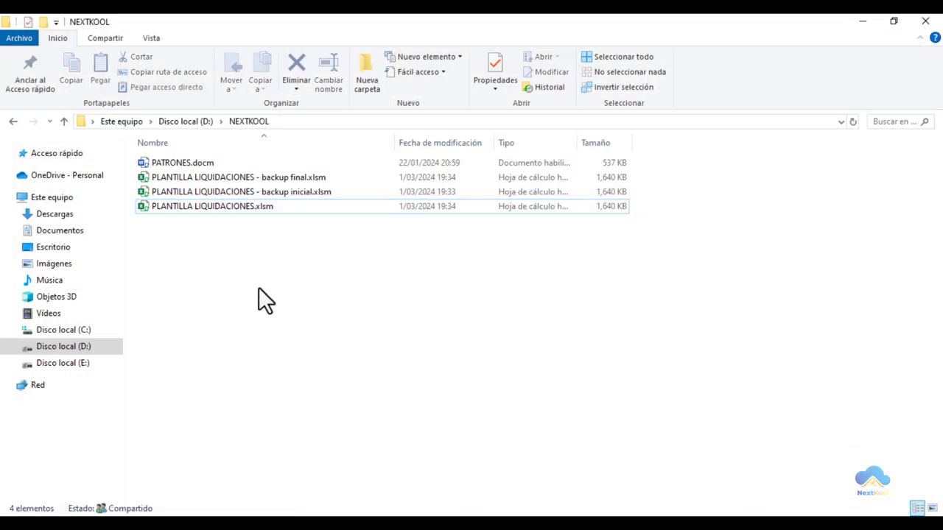
{"action": "double_click", "coordinate": [266, 207]}
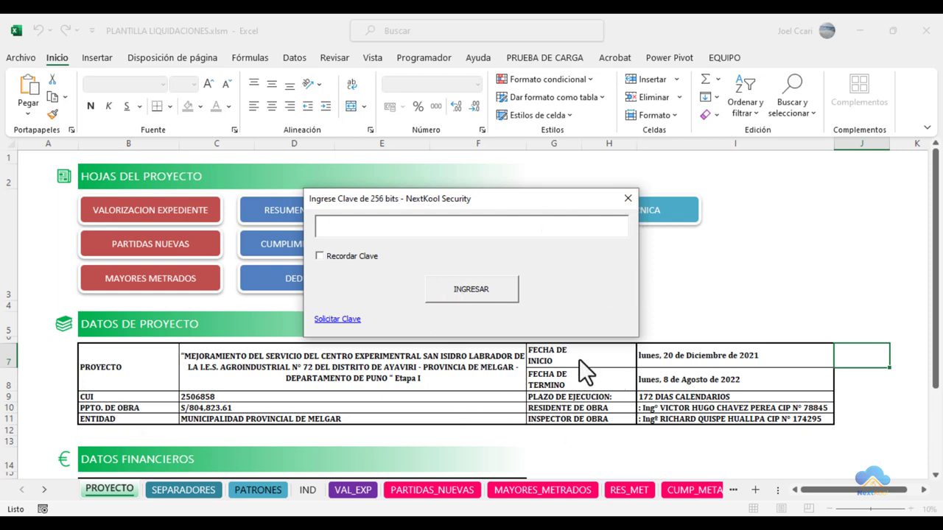
{"action": "key", "text": "ctrl+v"}
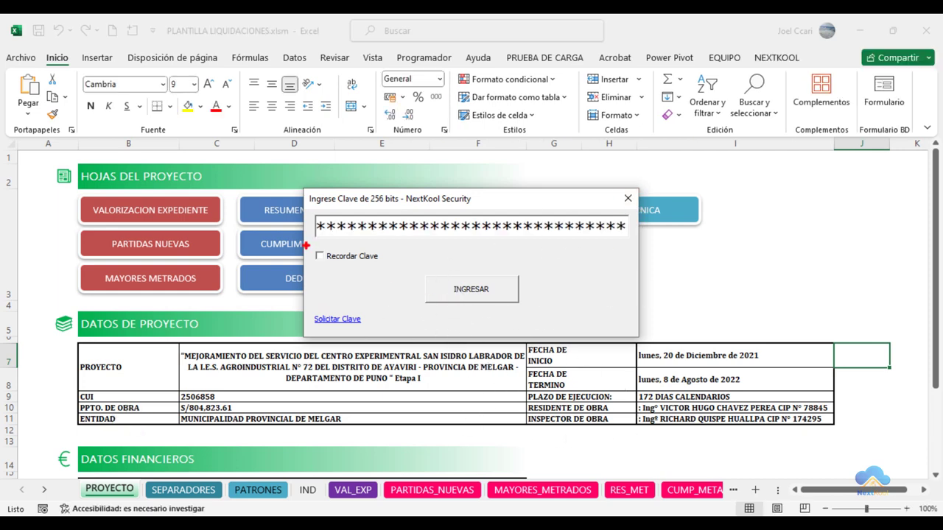
{"action": "left_click_drag", "start_coordinate": [306, 246], "coordinate": [381, 265]}
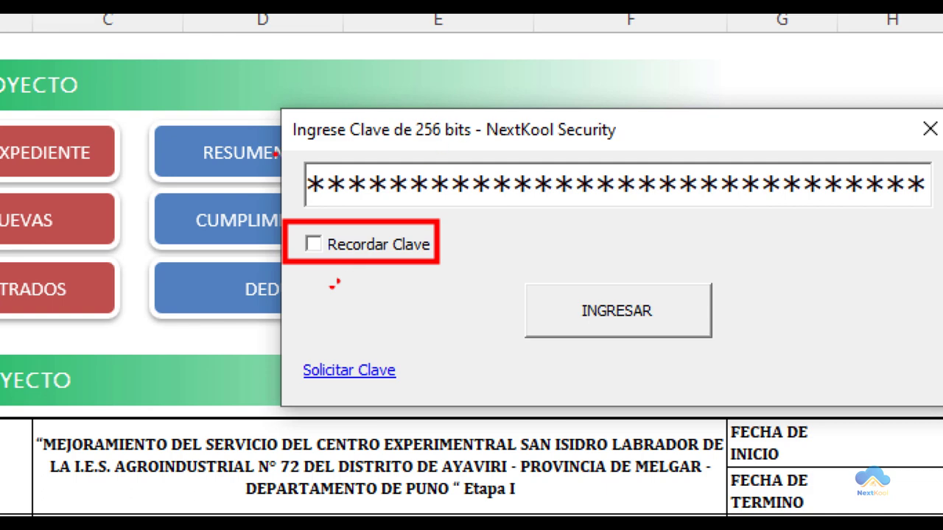
{"action": "left_click_drag", "start_coordinate": [287, 157], "coordinate": [463, 219]}
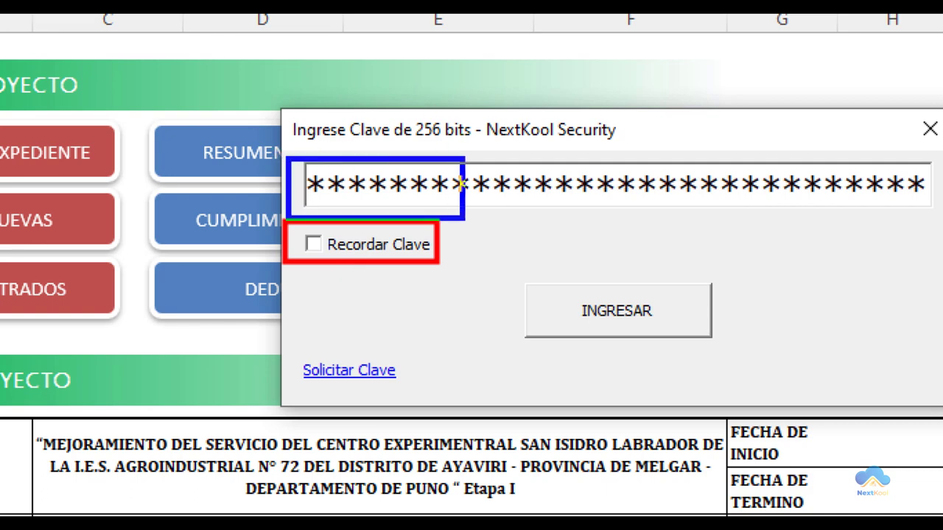
{"action": "left_click_drag", "start_coordinate": [461, 184], "coordinate": [937, 213]}
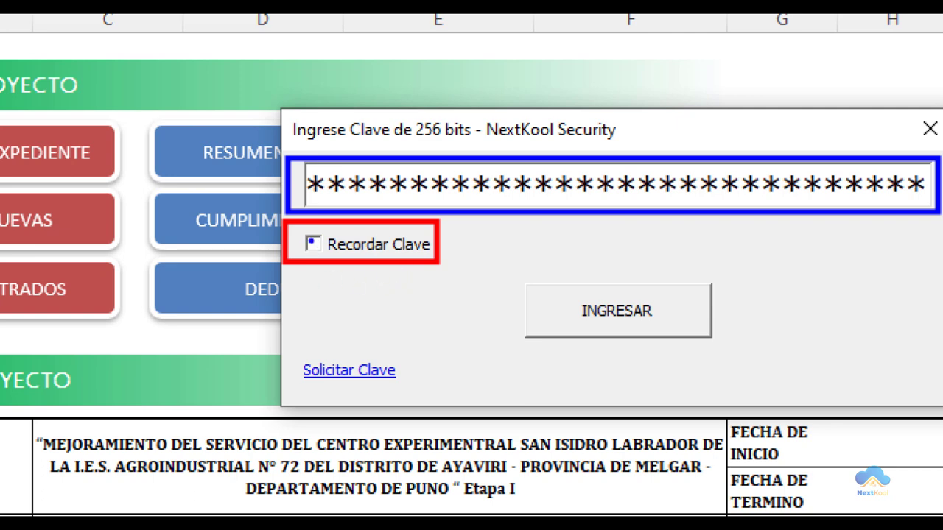
{"action": "left_click", "coordinate": [313, 244]}
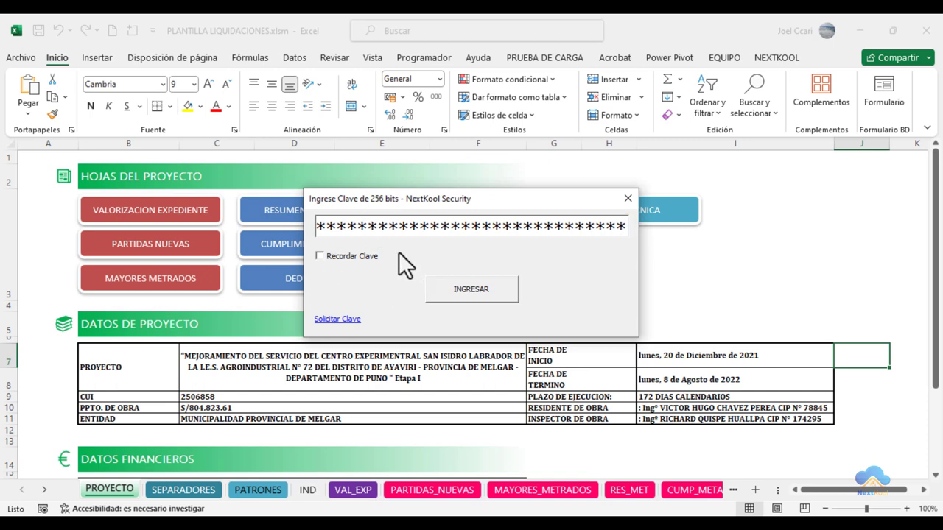
Step: Unlock the workbook with the pasted key, view the NEXTKOOL commands, and close Excel
{"action": "left_click", "coordinate": [482, 287]}
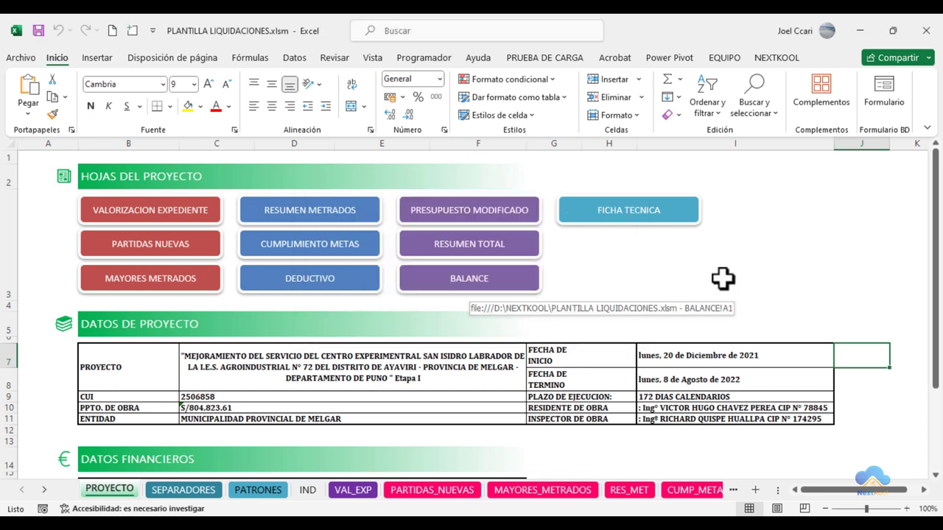
{"action": "left_click", "coordinate": [780, 58]}
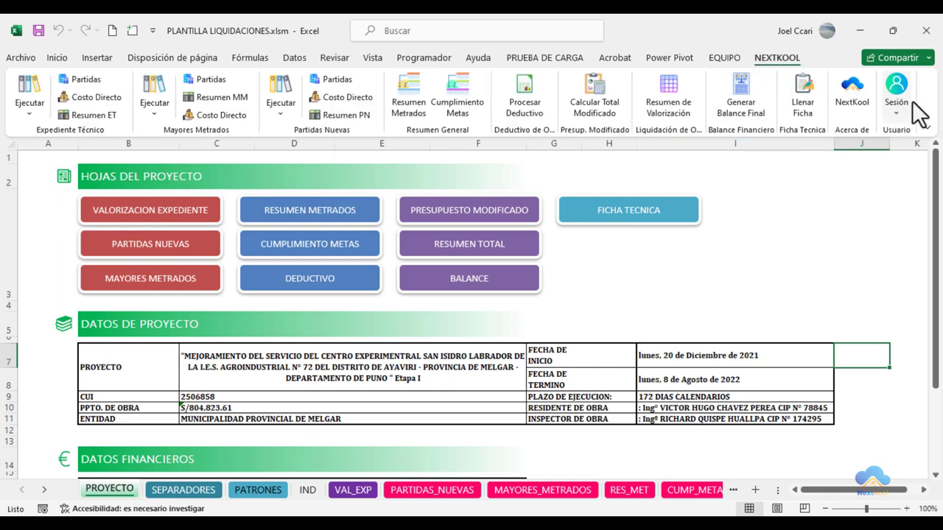
{"action": "left_click", "coordinate": [923, 33]}
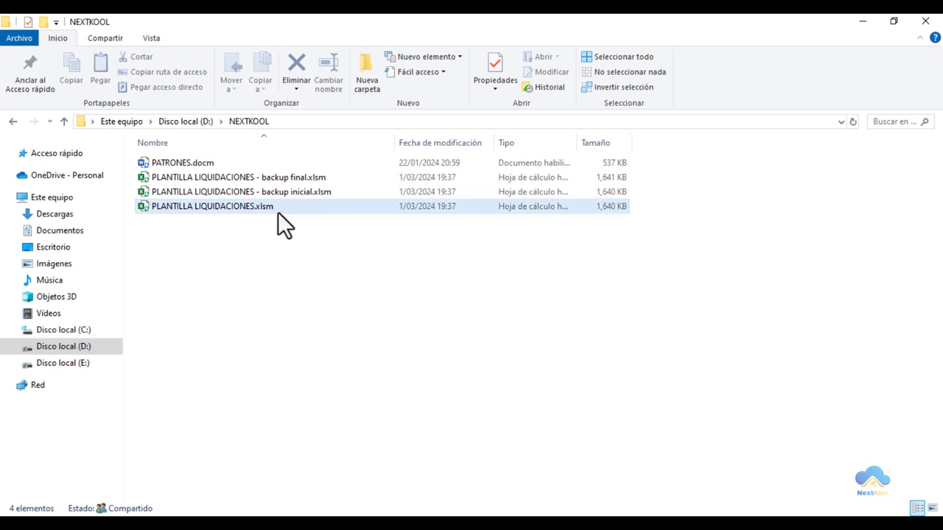
Step: Reopen the liquidation workbook and unlock it with the pasted key, marked to be remembered
{"action": "left_click", "coordinate": [277, 208]}
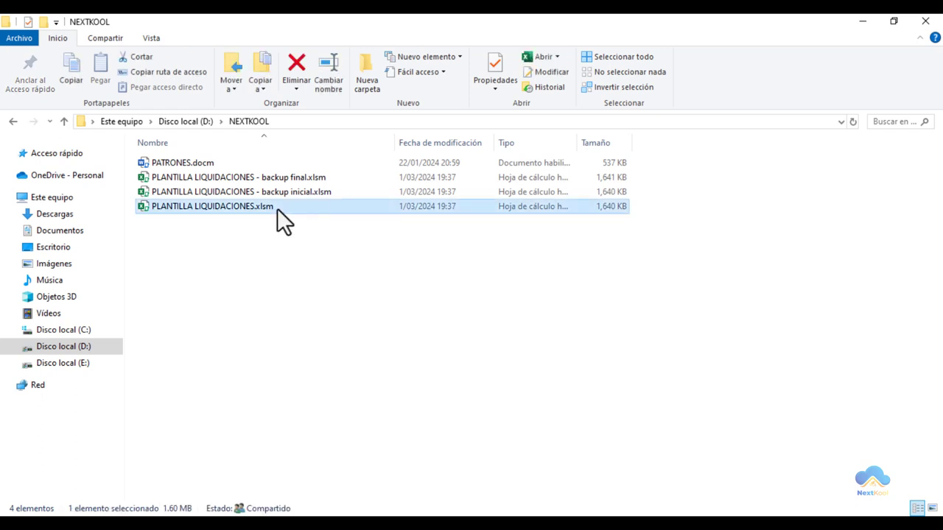
{"action": "double_click", "coordinate": [277, 209]}
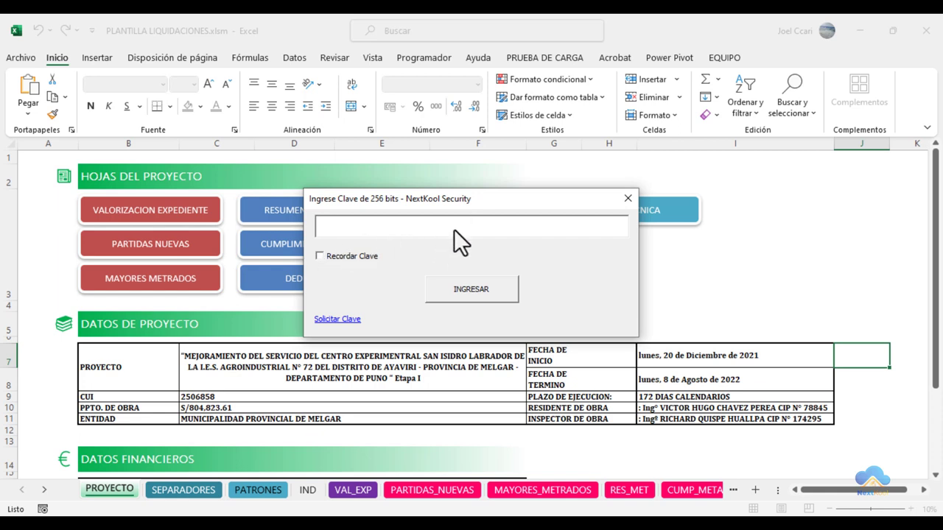
{"action": "key", "text": "ctrl+v"}
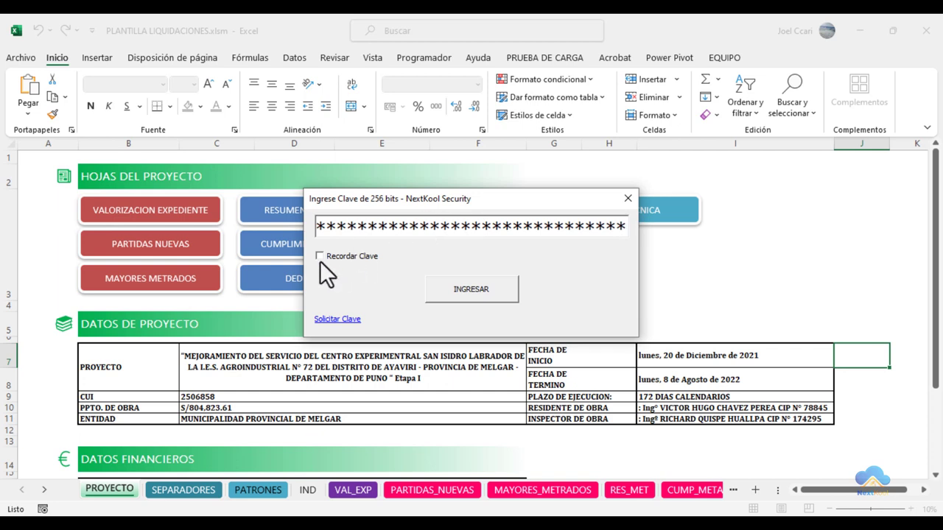
{"action": "left_click", "coordinate": [320, 257]}
{"action": "left_click", "coordinate": [472, 289]}
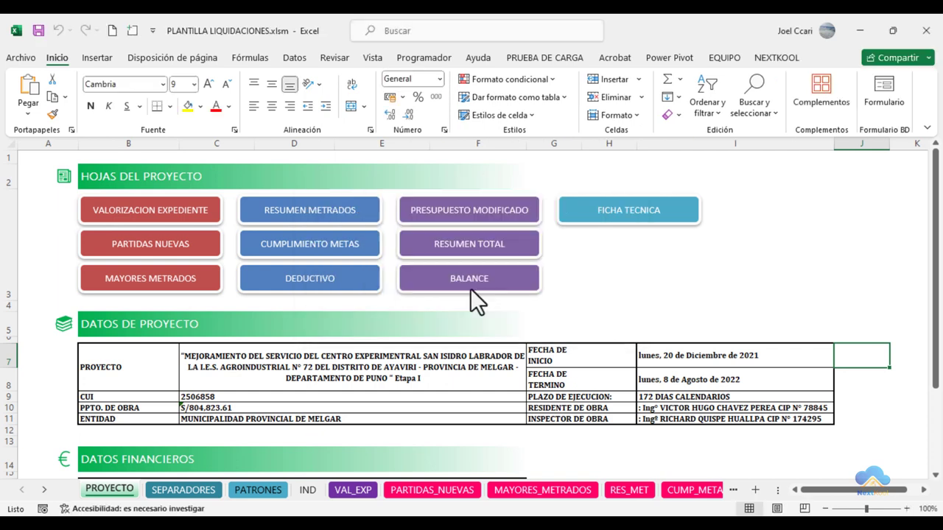
Step: Look over the NEXTKOOL add-in commands, then close the workbook
{"action": "left_click", "coordinate": [789, 59]}
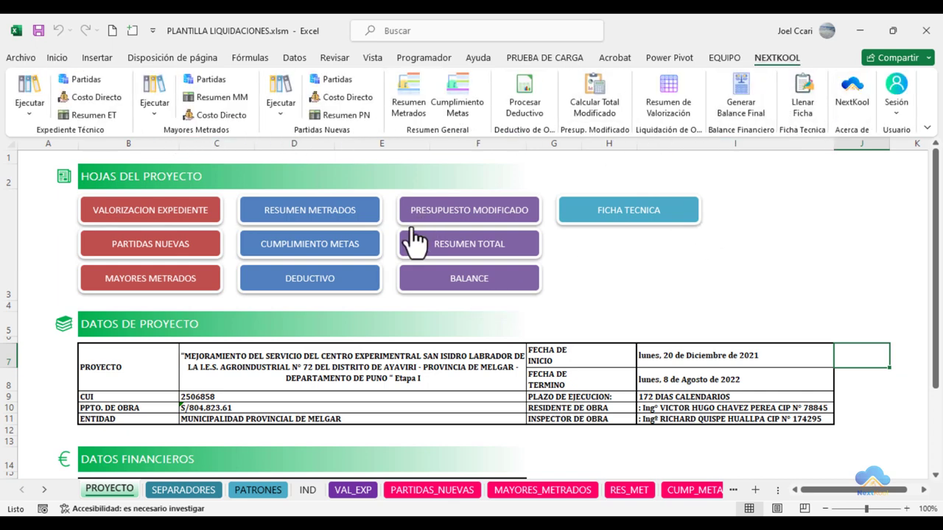
{"action": "scroll", "coordinate": [378, 335], "scroll_direction": "down", "scroll_amount": 2}
{"action": "scroll", "coordinate": [378, 341], "scroll_direction": "up", "scroll_amount": 1}
{"action": "scroll", "coordinate": [378, 341], "scroll_direction": "up", "scroll_amount": 1}
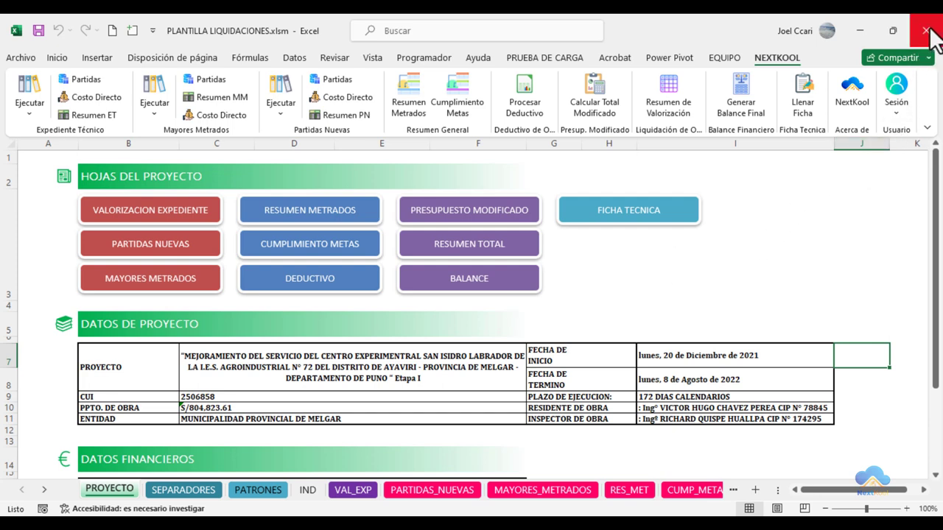
{"action": "left_click", "coordinate": [930, 31]}
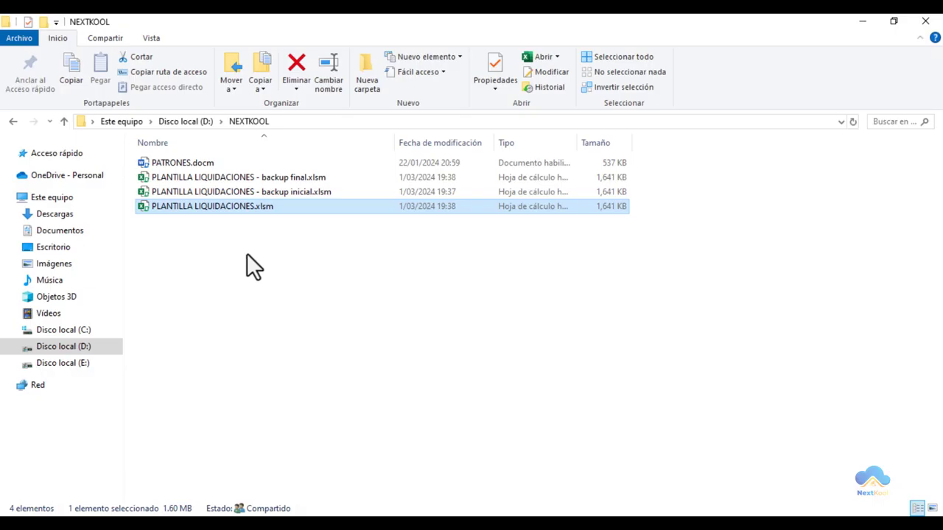
Step: Reopen PLANTILLA LIQUIDACIONES.xlsm and check the NEXTKOOL Sesión dropdown without choosing an option
{"action": "double_click", "coordinate": [274, 209]}
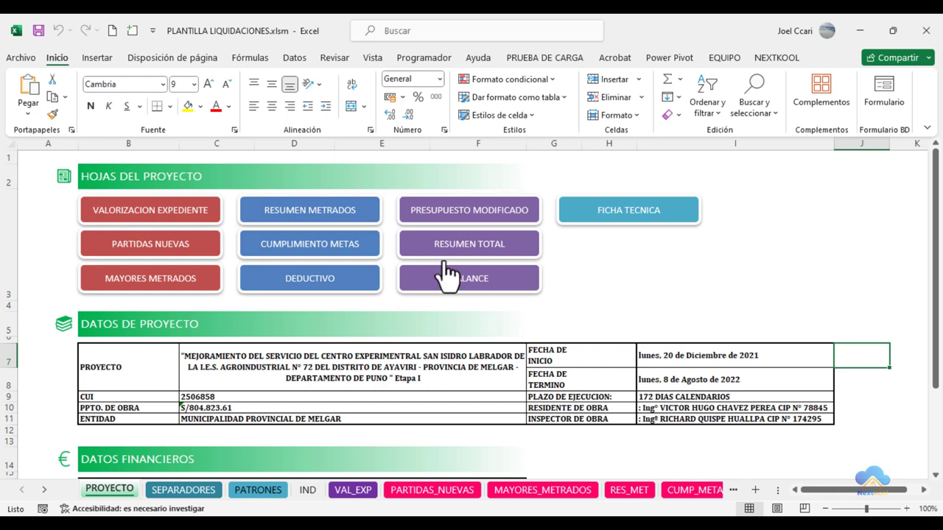
{"action": "left_click", "coordinate": [778, 56]}
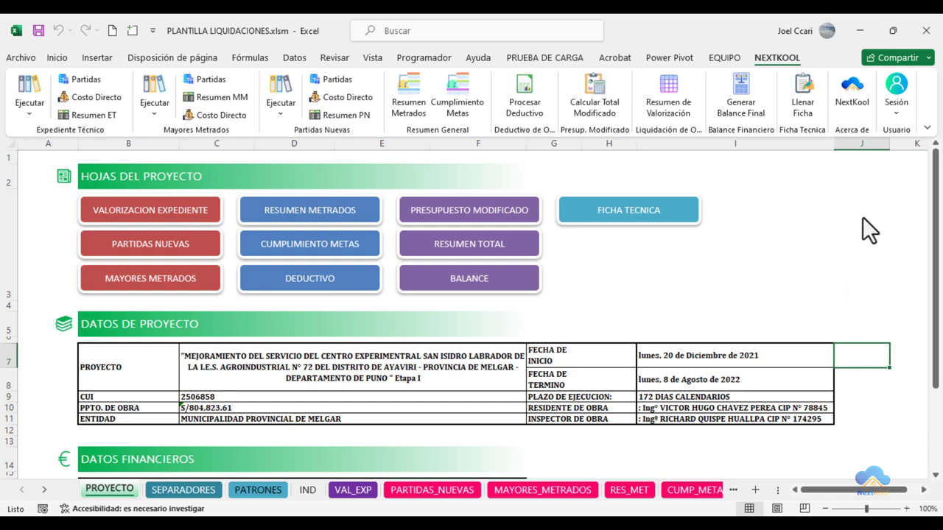
{"action": "left_click", "coordinate": [895, 110]}
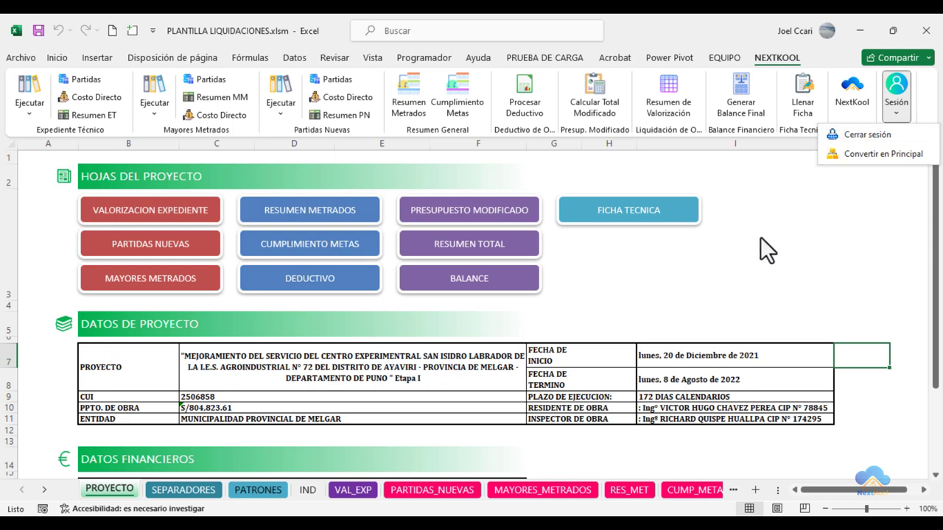
{"action": "left_click", "coordinate": [626, 325]}
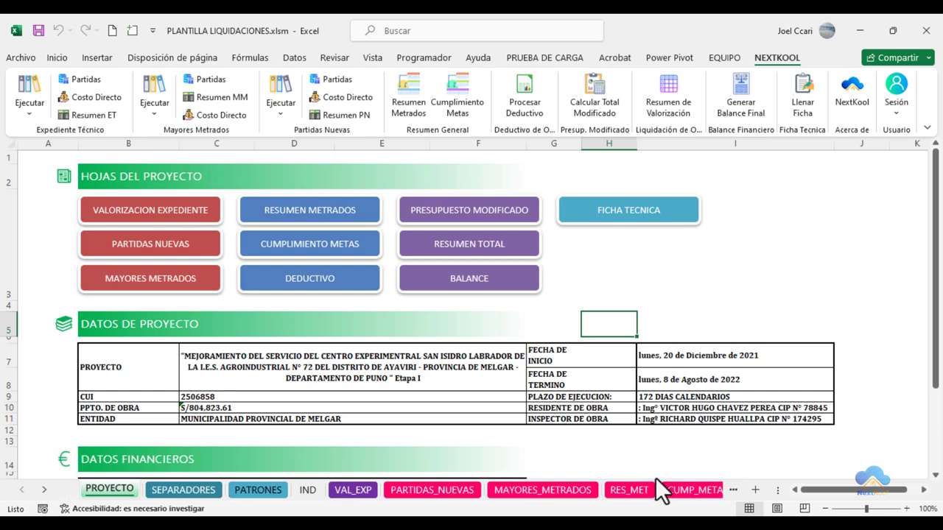
Step: Add blank sheet Hoja1, then view the Expediente Técnico run options without choosing one
{"action": "left_click", "coordinate": [755, 490]}
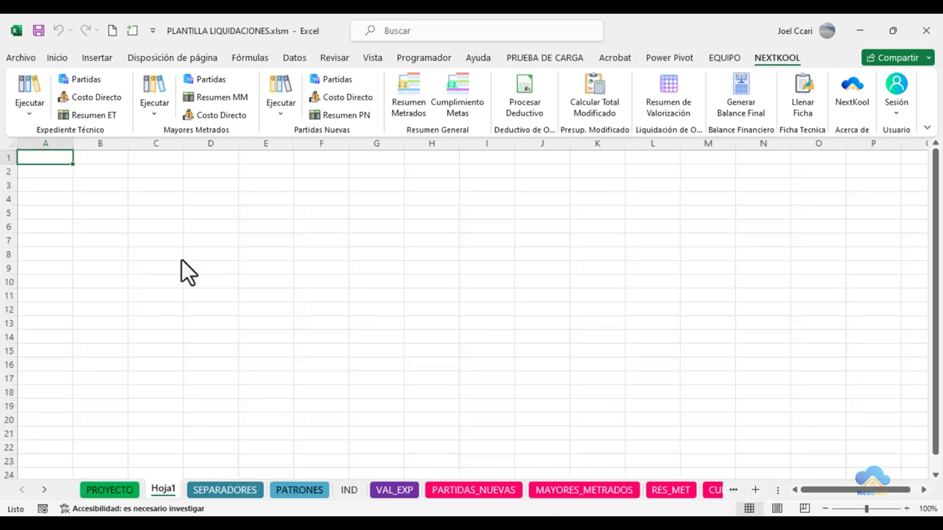
{"action": "left_click_drag", "start_coordinate": [105, 198], "coordinate": [509, 379]}
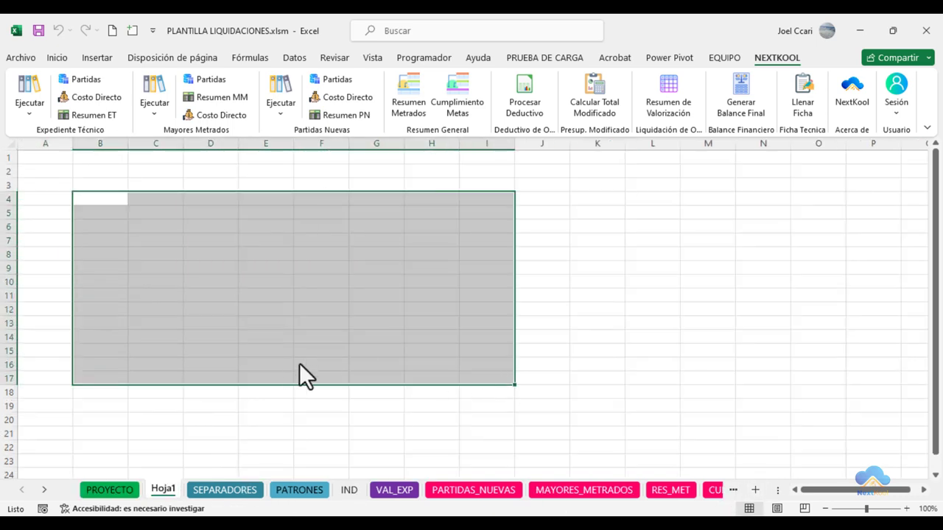
{"action": "left_click", "coordinate": [264, 285]}
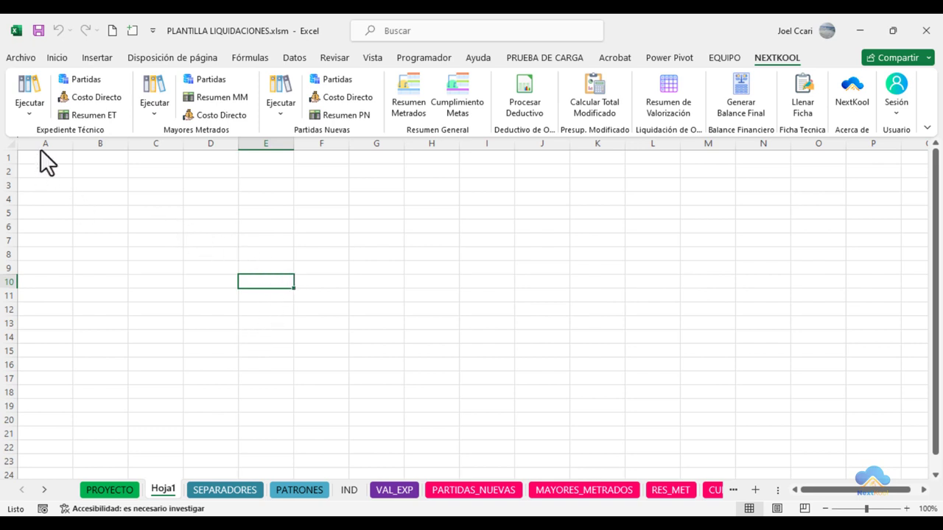
{"action": "left_click", "coordinate": [30, 113]}
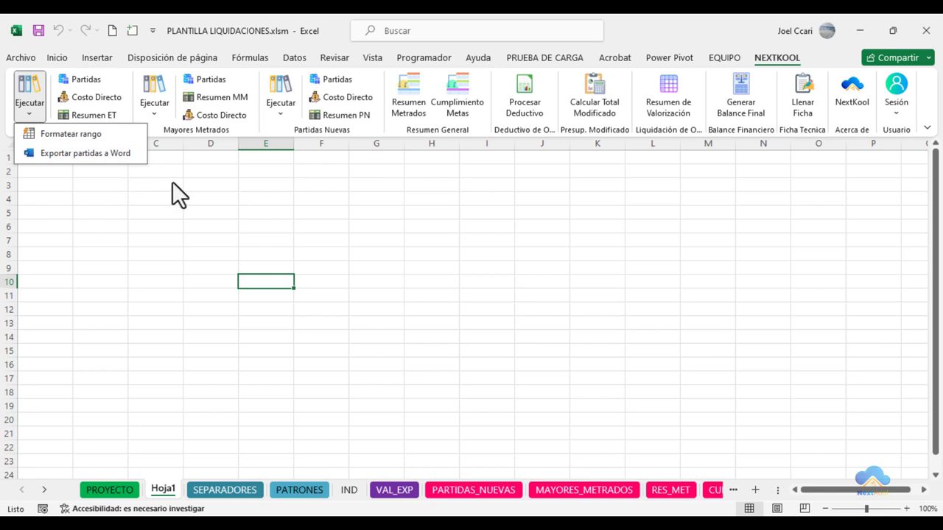
{"action": "left_click", "coordinate": [175, 199]}
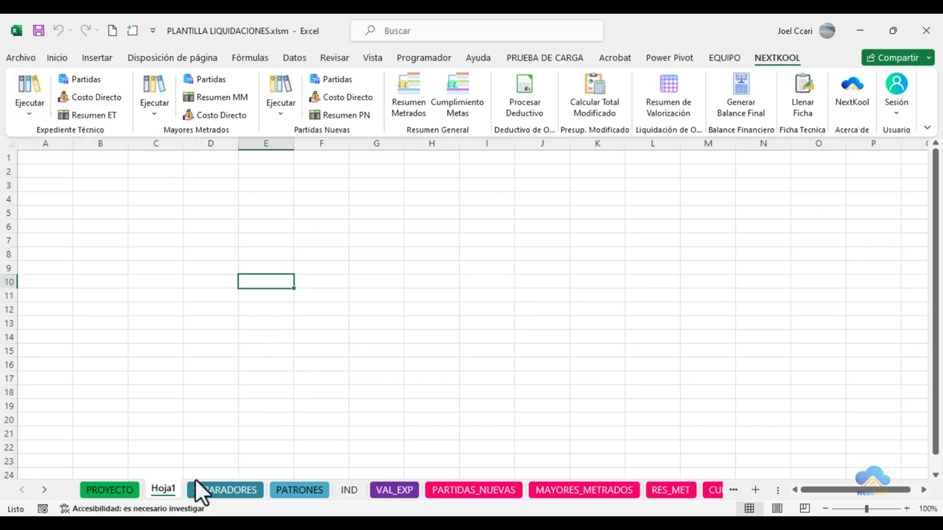
{"action": "left_click", "coordinate": [385, 492]}
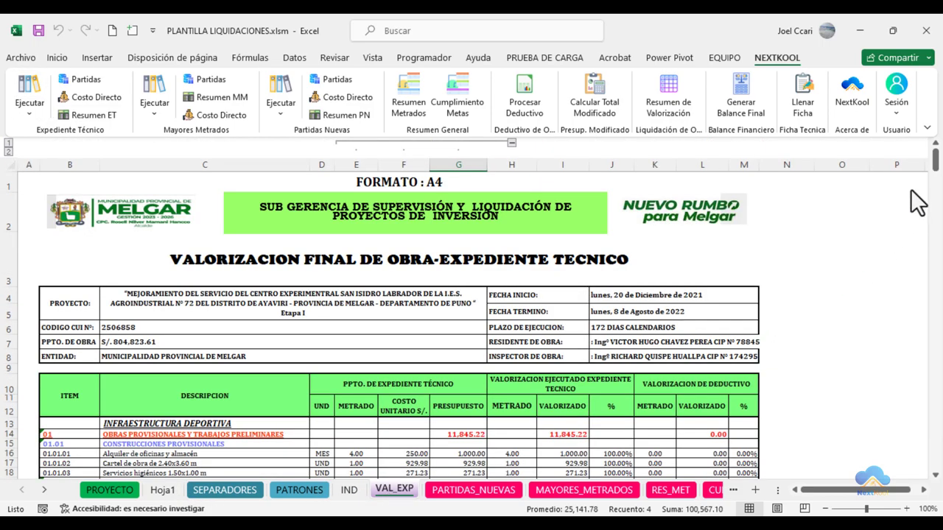
{"action": "left_click_drag", "start_coordinate": [936, 159], "coordinate": [940, 328]}
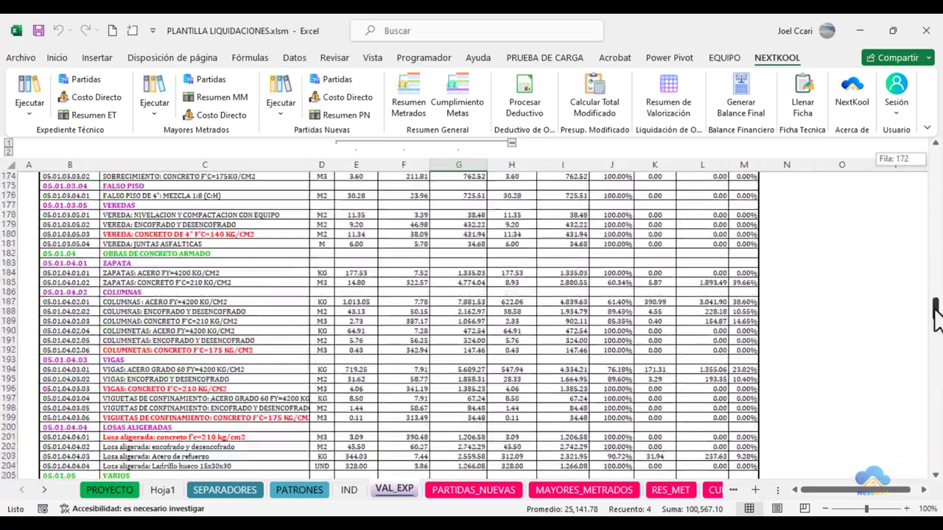
{"action": "left_click_drag", "start_coordinate": [939, 328], "coordinate": [937, 312]}
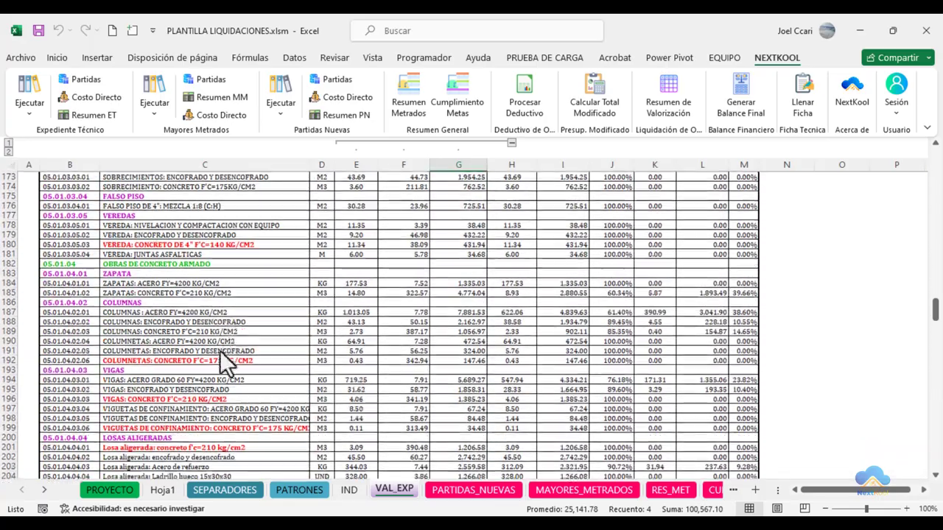
{"action": "left_click", "coordinate": [164, 491]}
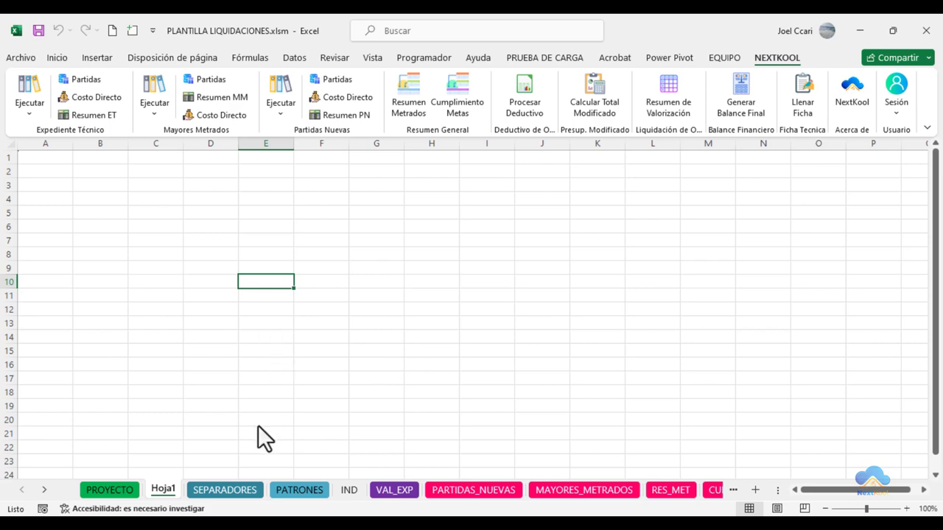
{"action": "left_click", "coordinate": [379, 492]}
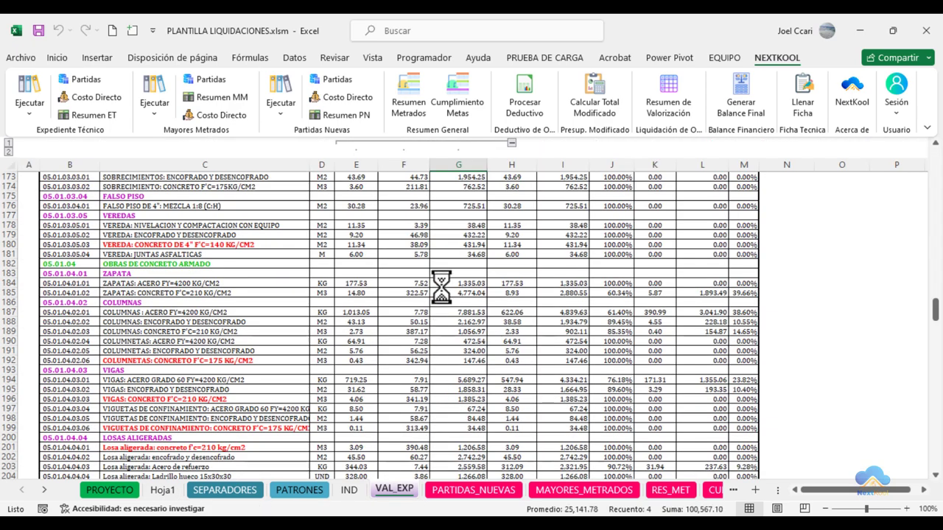
{"action": "left_click", "coordinate": [498, 234]}
{"action": "left_click", "coordinate": [510, 244]}
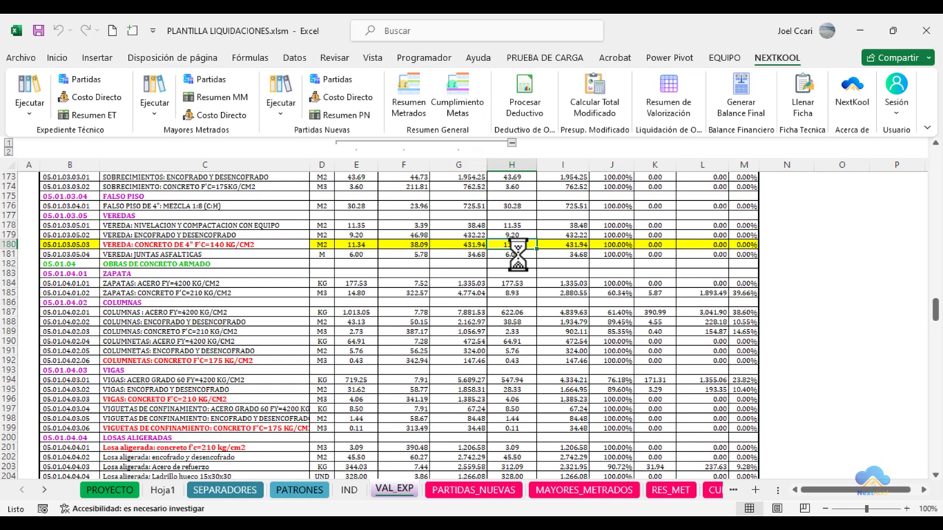
{"action": "left_click", "coordinate": [161, 491]}
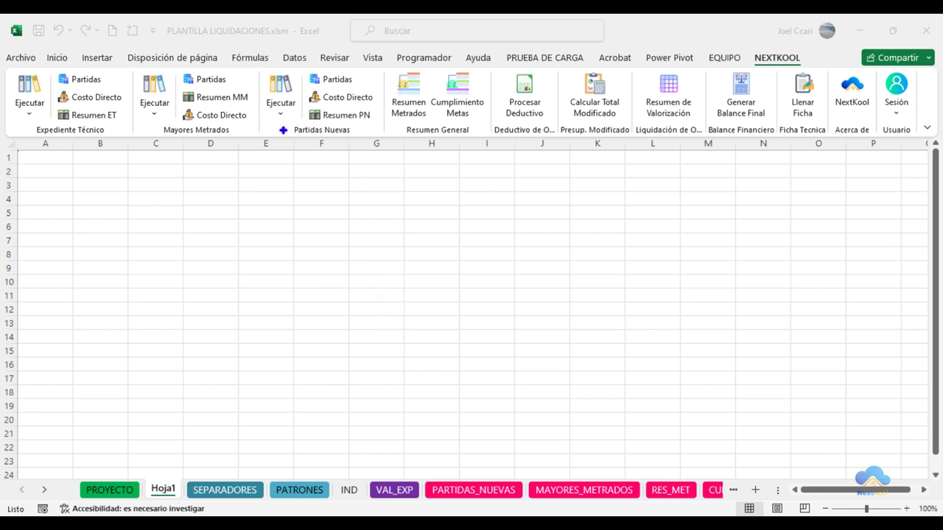
{"action": "left_click_drag", "start_coordinate": [269, 46], "coordinate": [321, 70]}
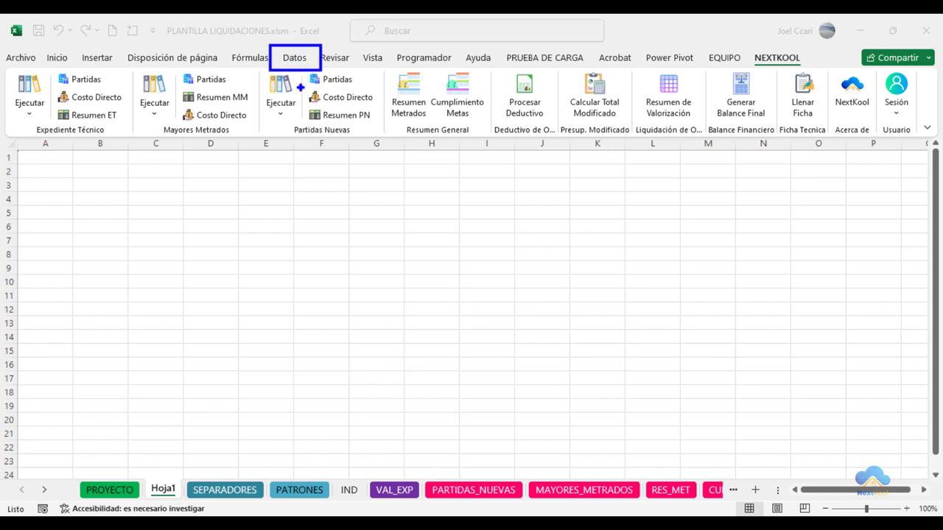
{"action": "key", "text": "Escape"}
{"action": "left_click", "coordinate": [296, 58]}
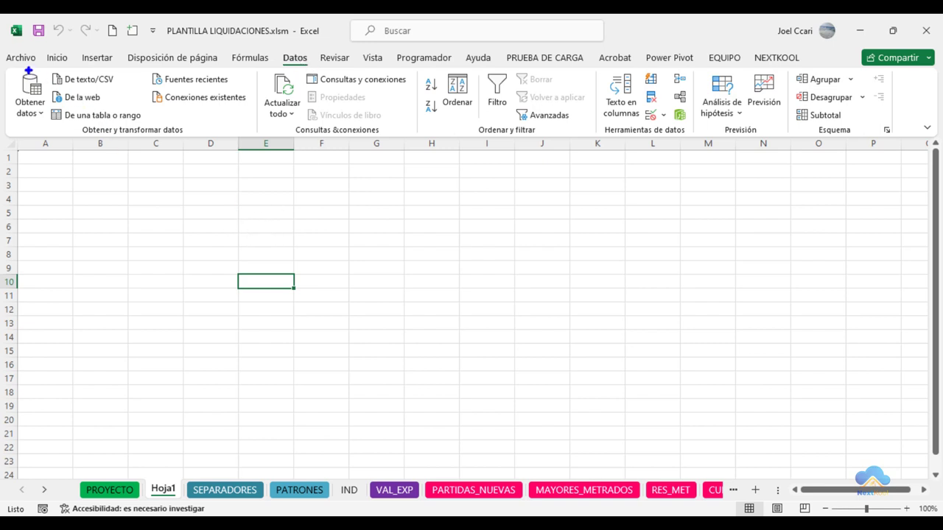
{"action": "mouse_move", "coordinate": [14, 65]}
{"action": "left_mouse_down"}
{"action": "mouse_move", "coordinate": [37, 96]}
{"action": "mouse_move", "coordinate": [259, 137]}
{"action": "left_mouse_up"}
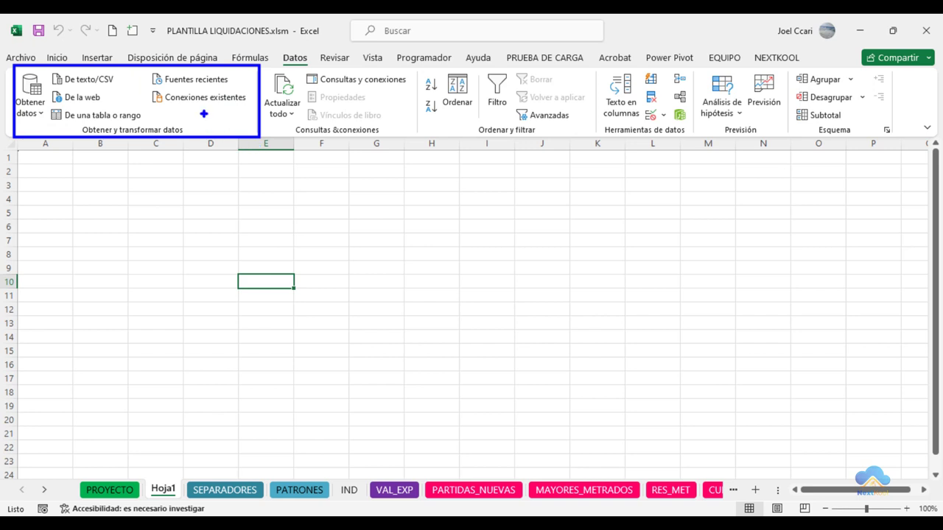
{"action": "left_click_drag", "start_coordinate": [200, 106], "coordinate": [199, 223]}
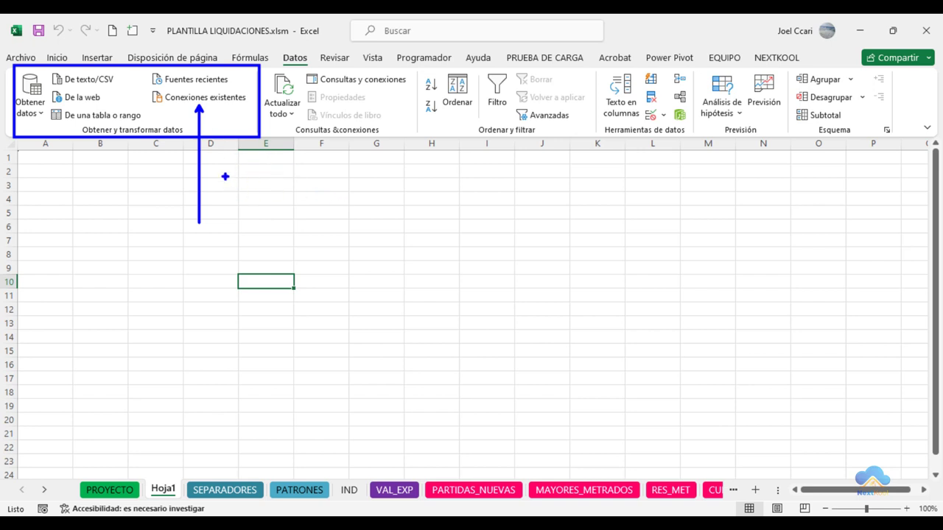
{"action": "key", "text": "Escape"}
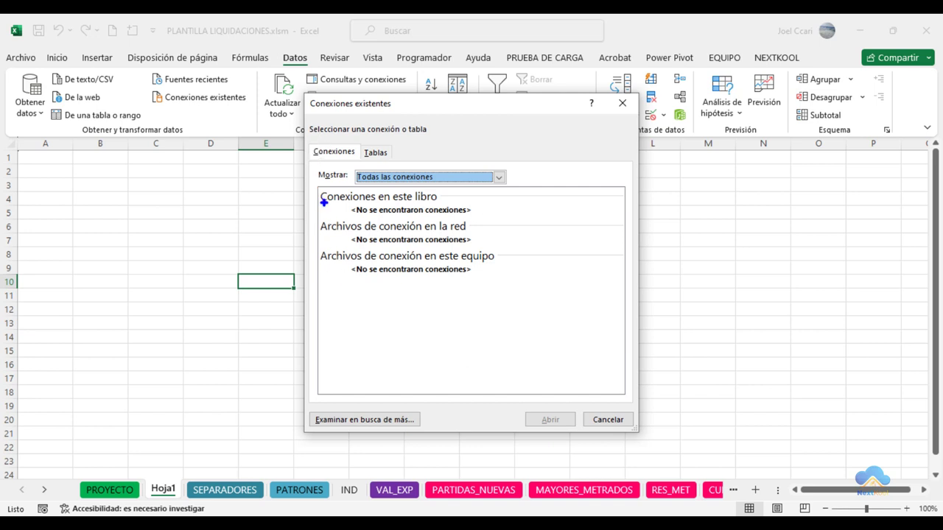
{"action": "left_click_drag", "start_coordinate": [313, 184], "coordinate": [627, 325]}
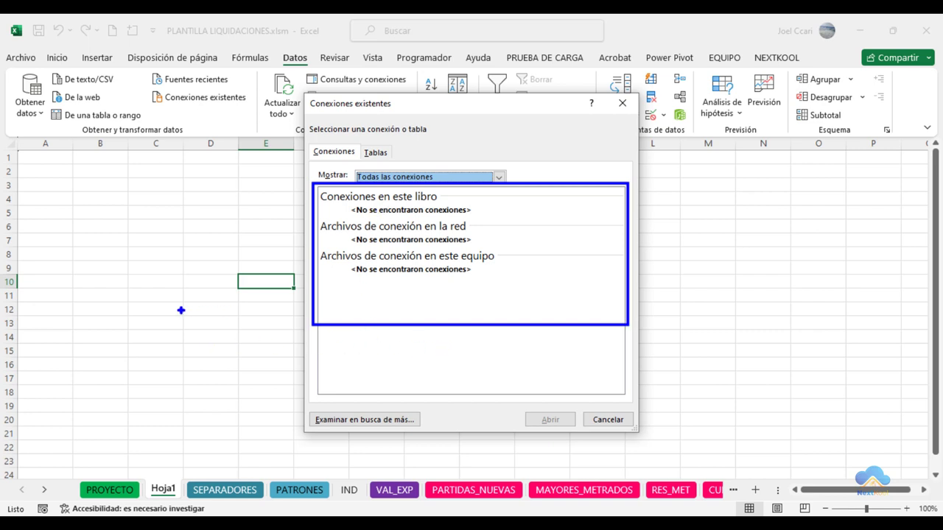
{"action": "key", "text": "Escape"}
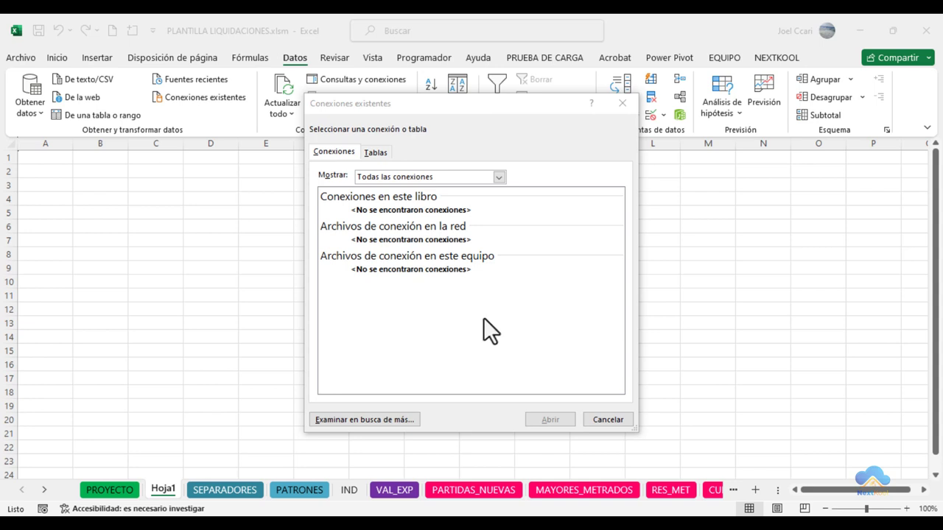
{"action": "left_click", "coordinate": [623, 104]}
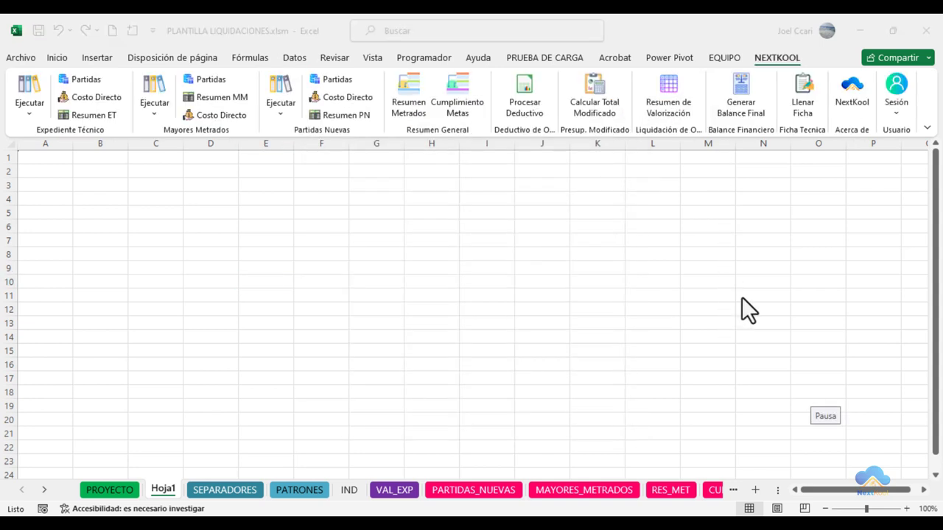
{"action": "left_click_drag", "start_coordinate": [827, 70], "coordinate": [875, 123]}
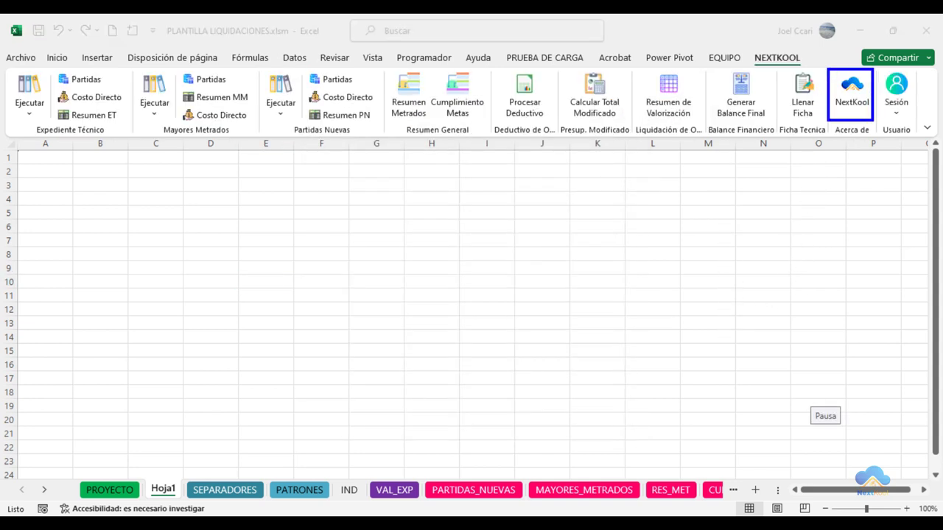